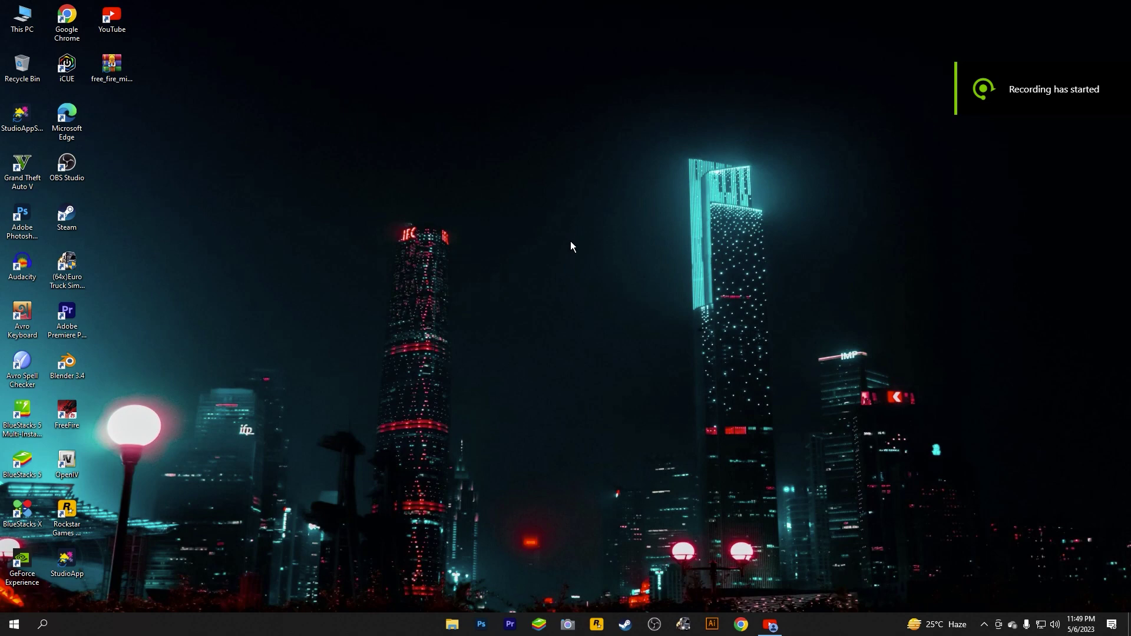
# - Launch Adobe Photoshop from the taskbar and wait for the Home screen listing recent files
pyautogui.click(483, 627)
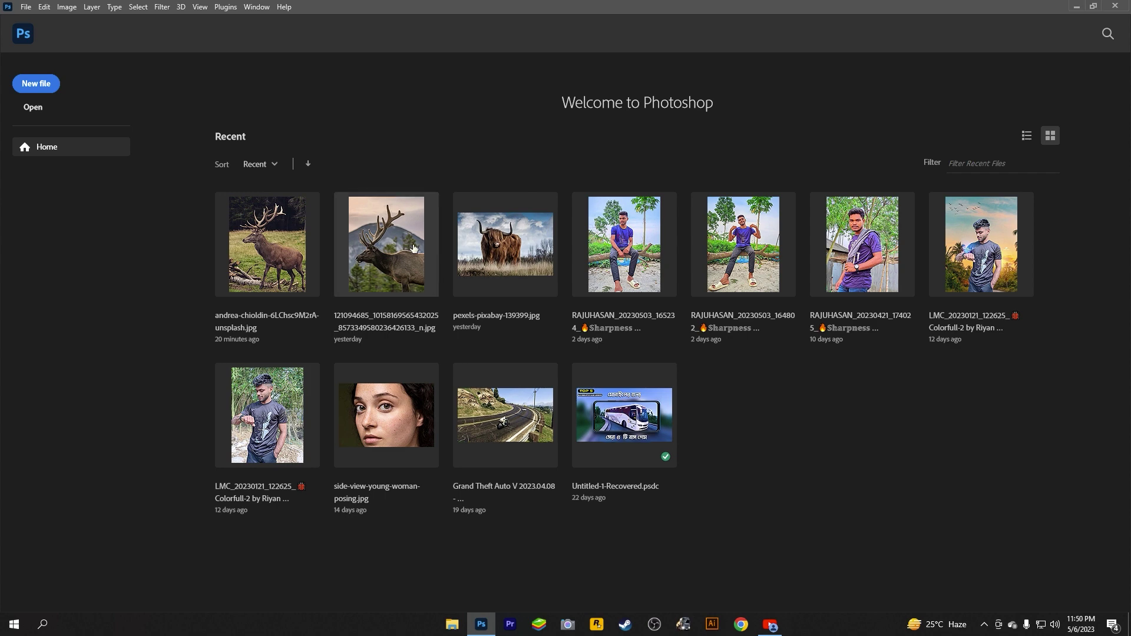
# - Open andrea-chioldin-6LChsc9M2rA-unsplash.jpg from Recent and select the deer with the Object Selection tool
pyautogui.click(268, 273)
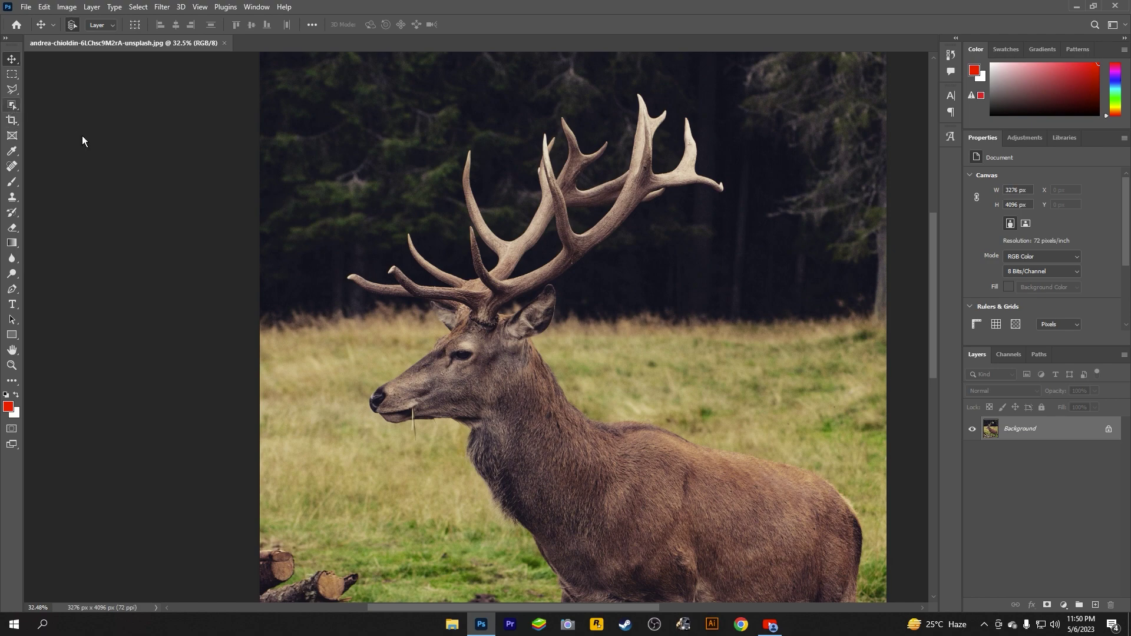
pyautogui.moveTo(12, 105); pyautogui.dragTo(58, 106)
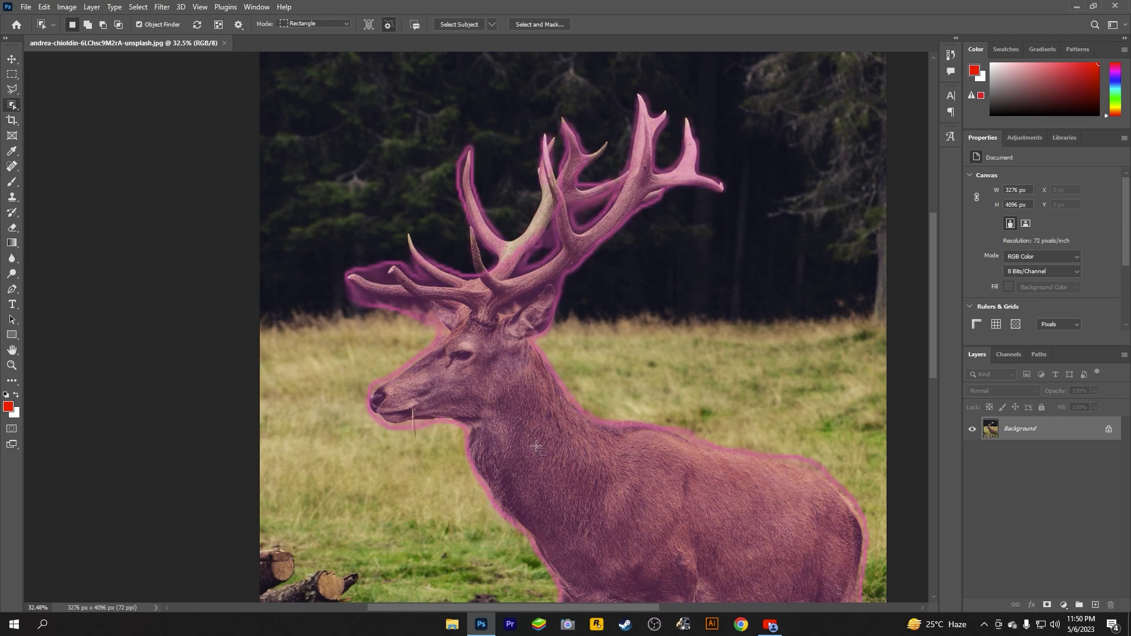
pyautogui.click(536, 447)
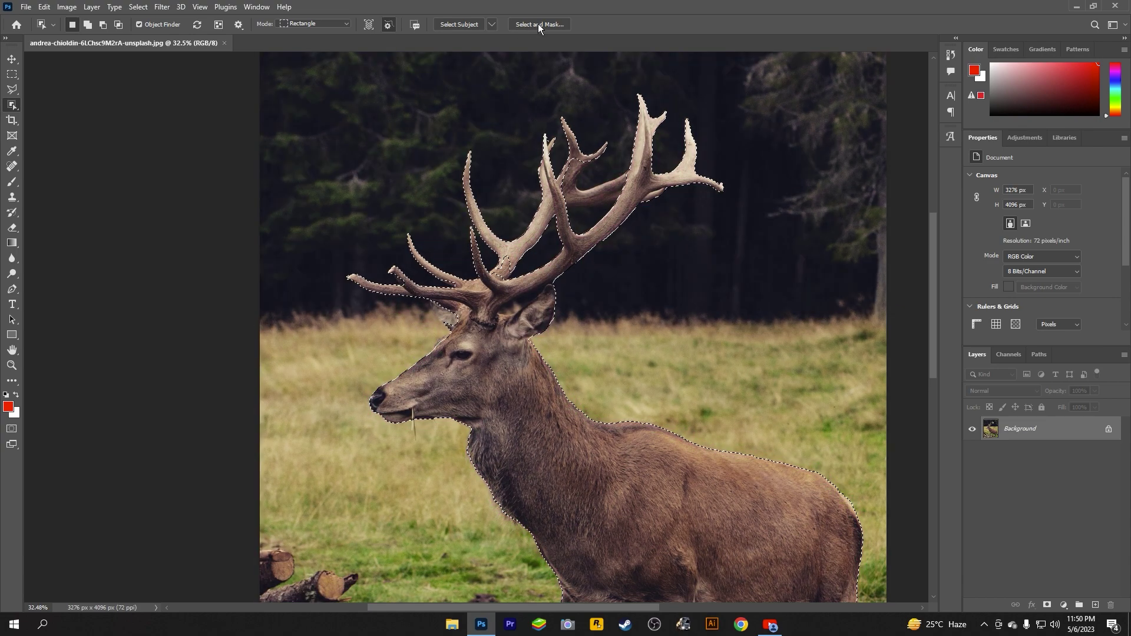
pyautogui.click(538, 24)
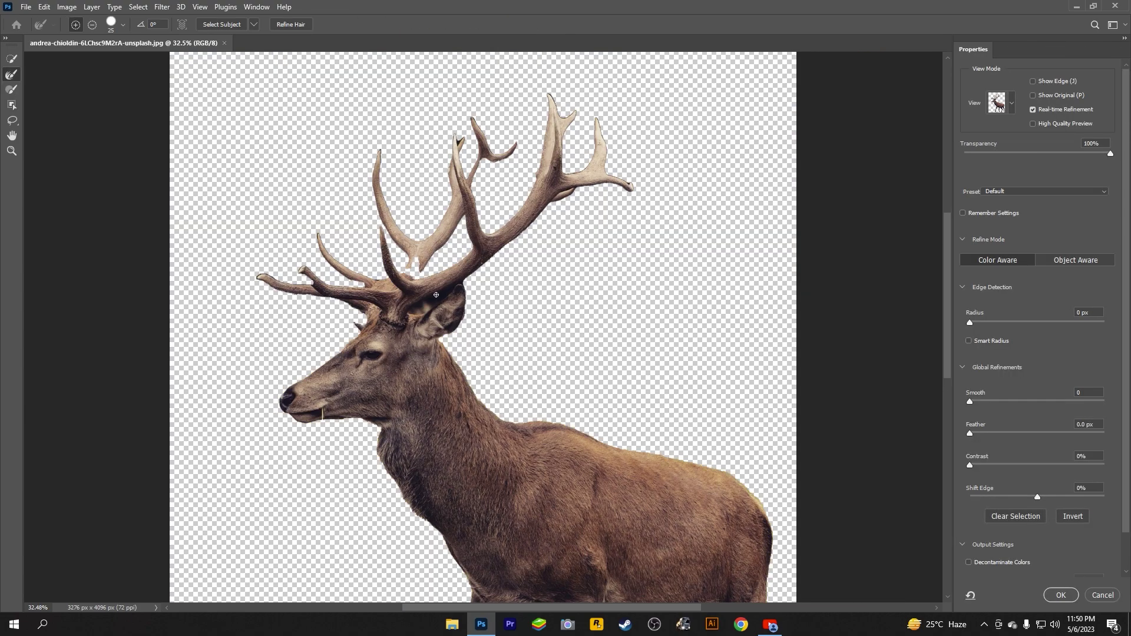
# - With a smaller subtracting brush, paint out the background streak between the antler and ear
pyautogui.scroll(2, 436, 295)
pyautogui.scroll(3, 424, 291)
pyautogui.scroll(3, 412, 288)
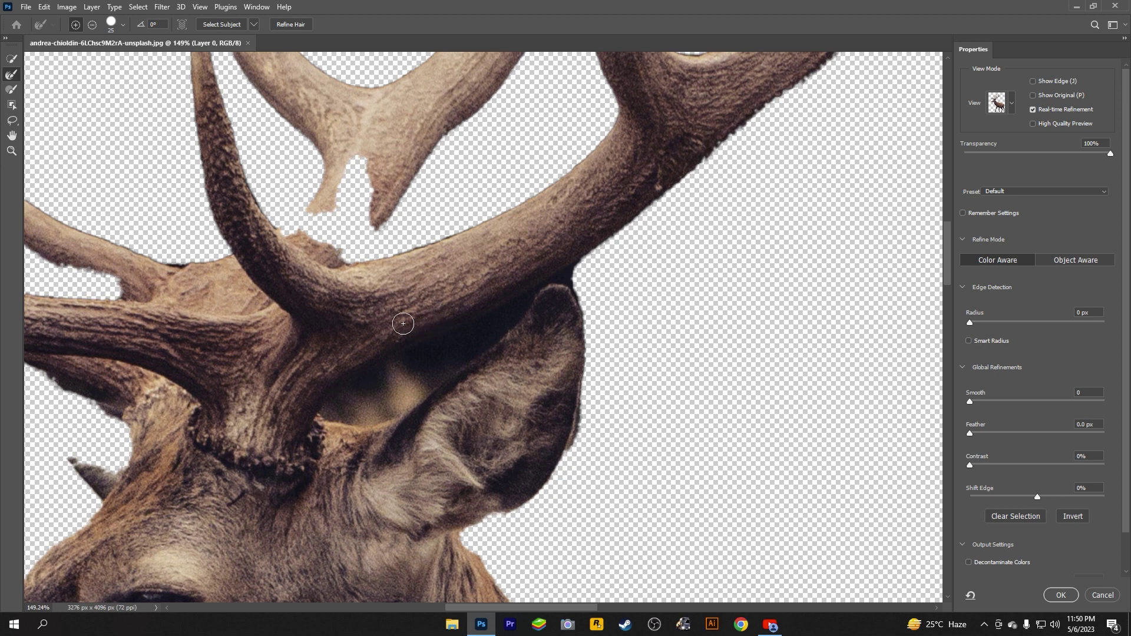
pyautogui.press('[')
pyautogui.press('alt')
pyautogui.click(12, 90)
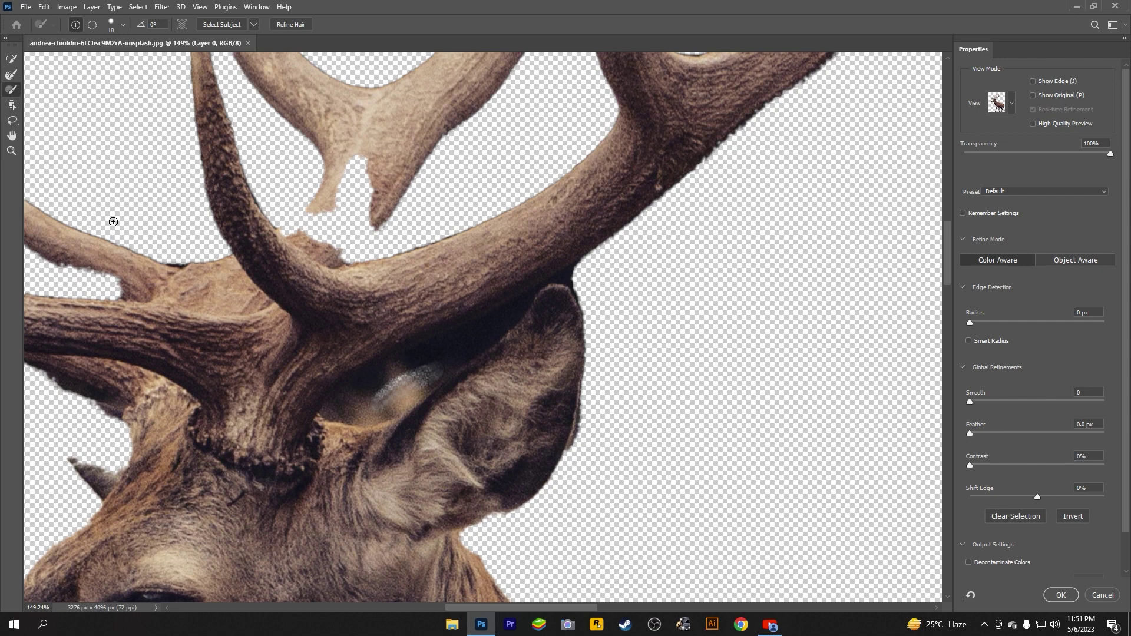
pyautogui.moveTo(358, 357)
pyautogui.mouseDown()
pyautogui.moveTo(401, 378)
pyautogui.moveTo(497, 327)
pyautogui.mouseUp()
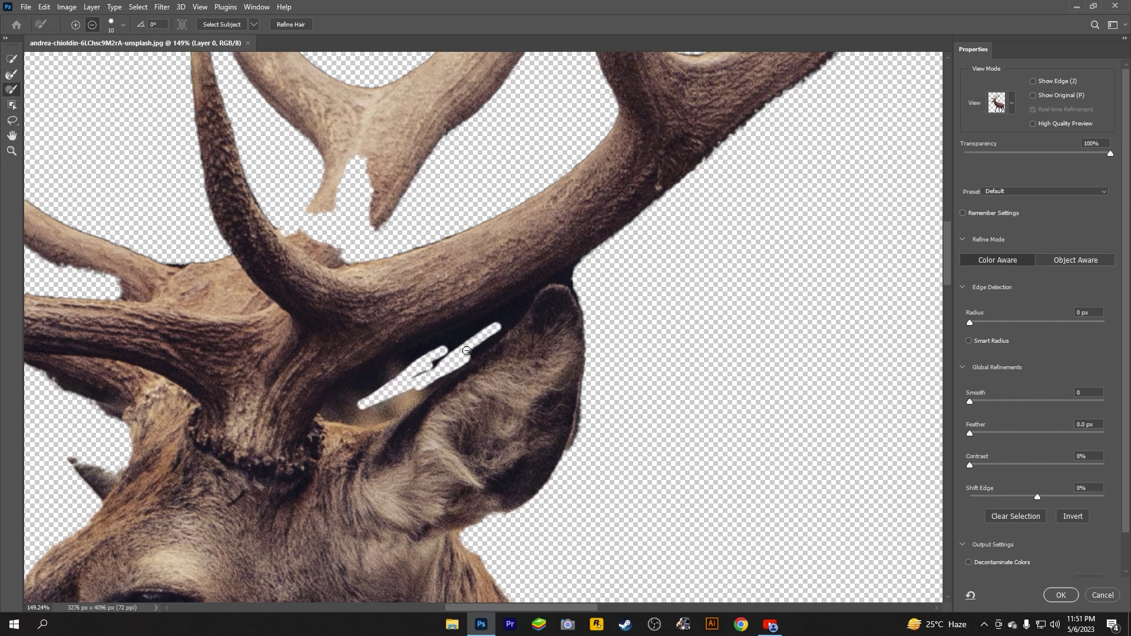
# - Erase the rest of the antler-ear gap, check it in Overlay view, then return to transparency
pyautogui.scroll(5, 445, 363)
pyautogui.moveTo(651, 206); pyautogui.dragTo(694, 216)
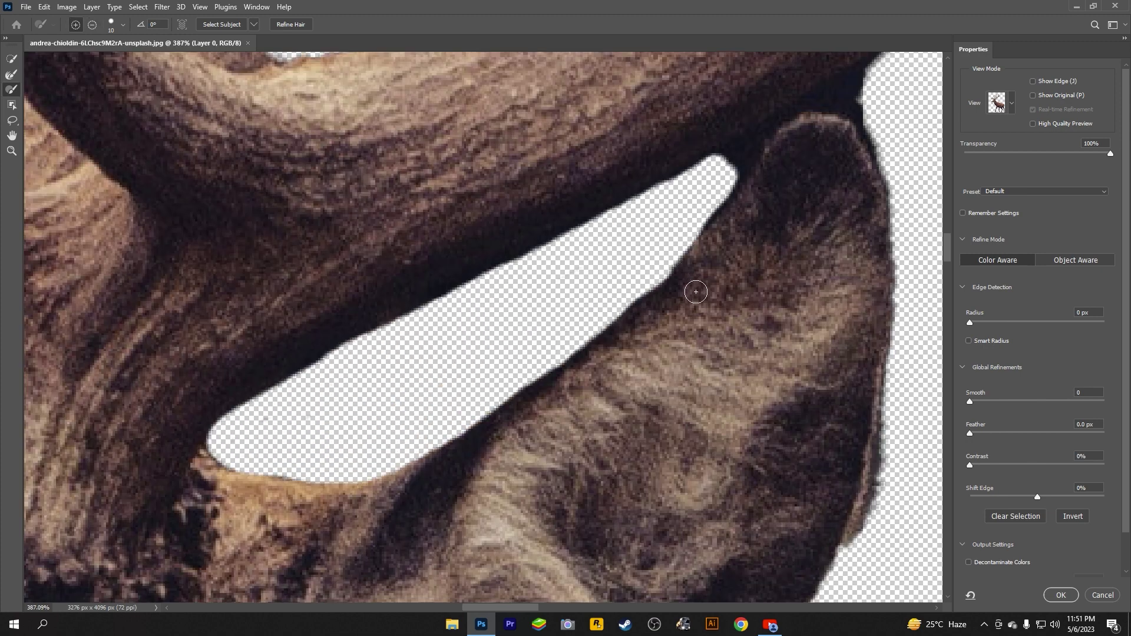
pyautogui.moveTo(729, 165); pyautogui.dragTo(860, 112)
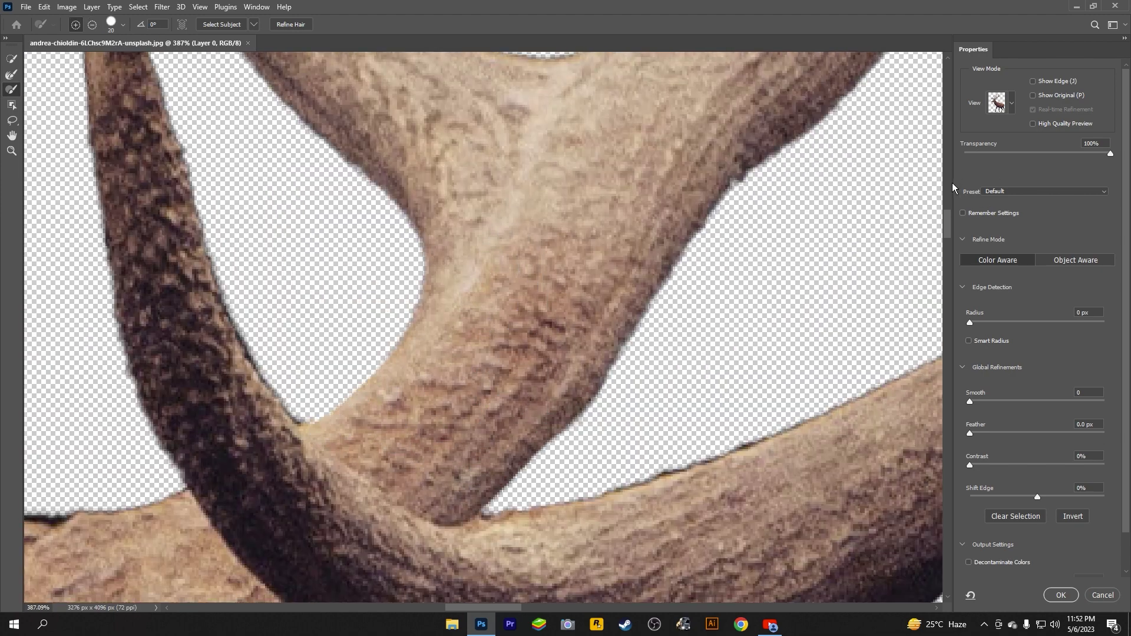
pyautogui.click(1015, 103)
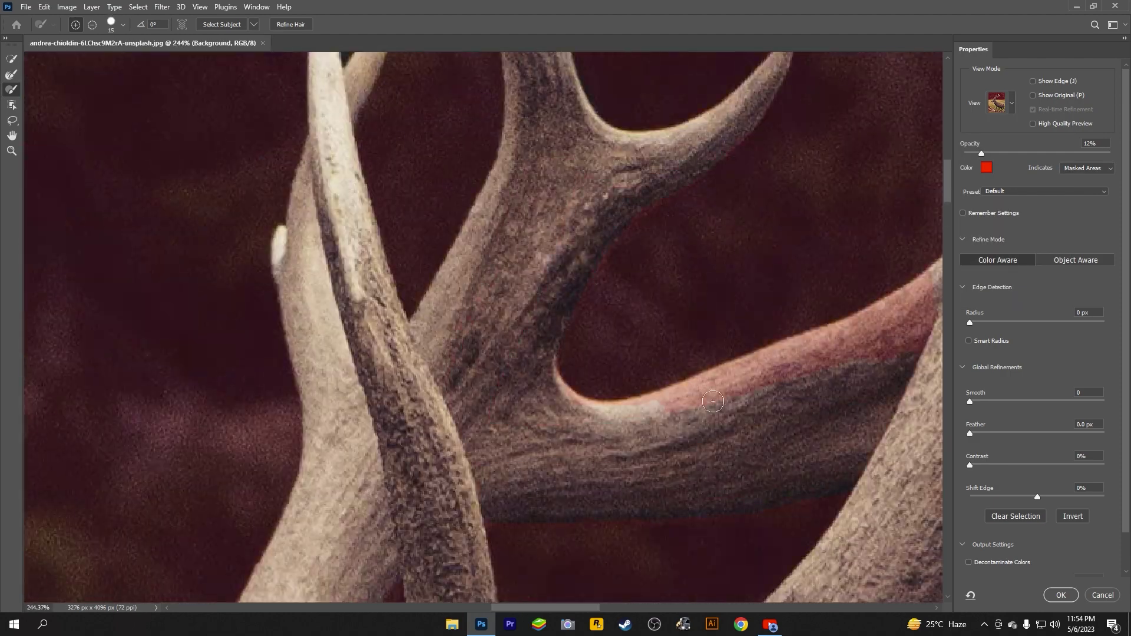
pyautogui.scroll(-5, 620, 444)
pyautogui.scroll(-5, 531, 351)
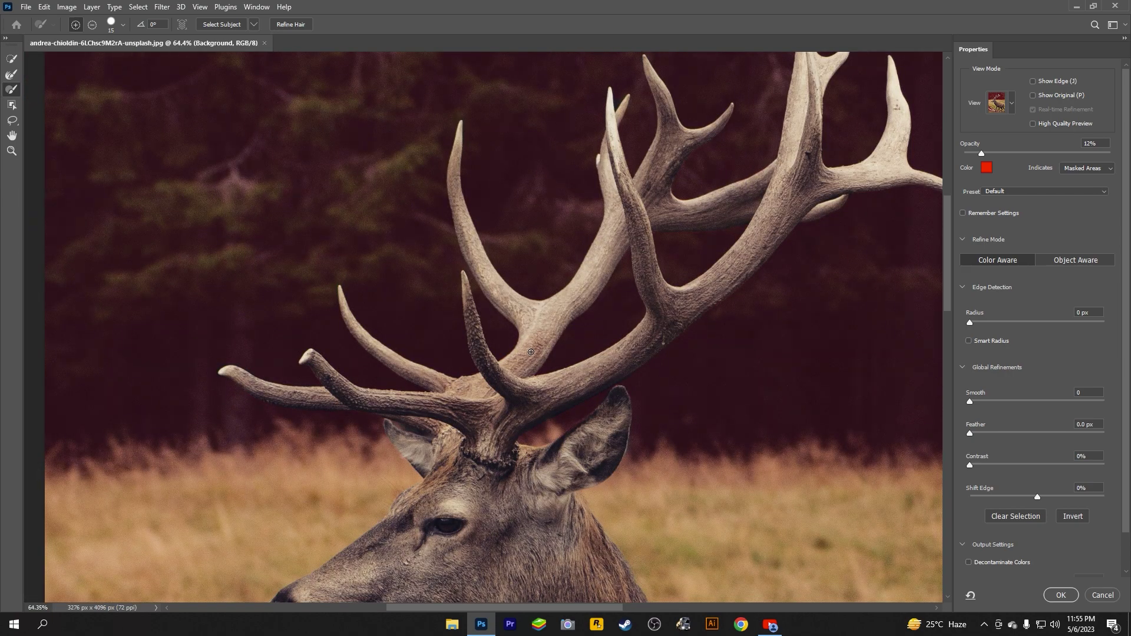
pyautogui.click(1011, 104)
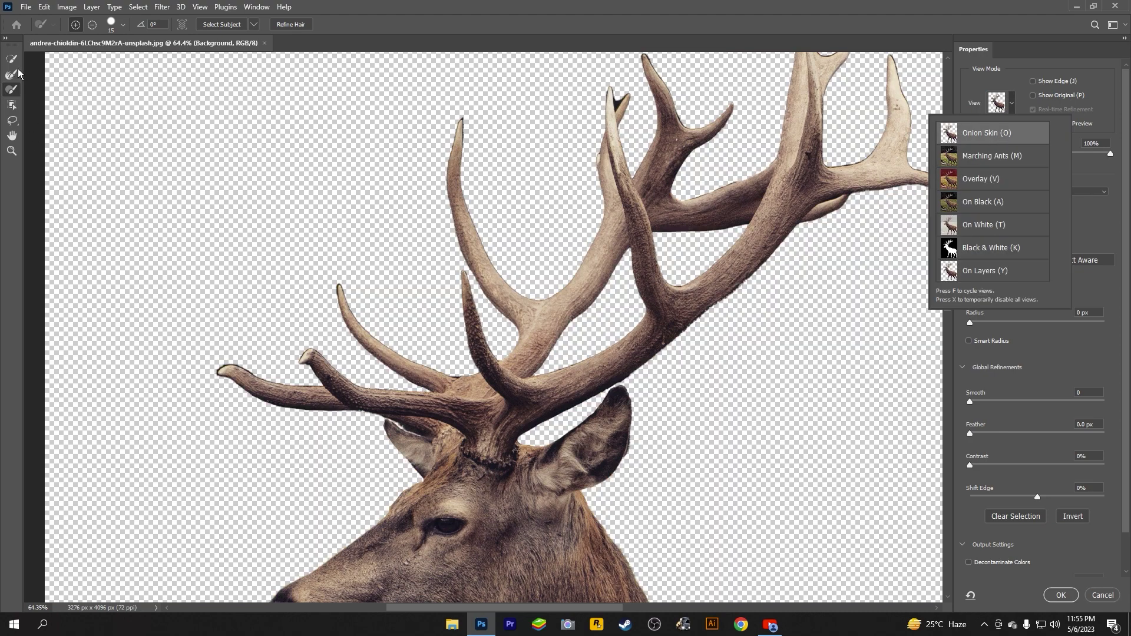
# - Refine the antler tine and ear edges with a smaller Refine Edge Brush
pyautogui.click(18, 74)
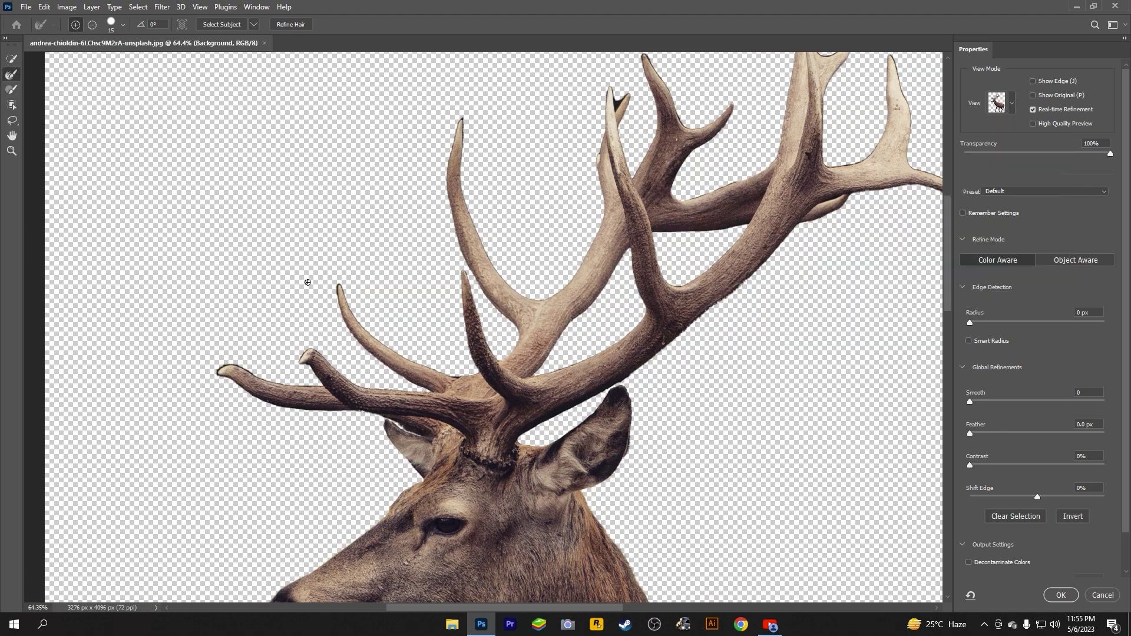
pyautogui.scroll(5, 428, 386)
pyautogui.scroll(3, 328, 291)
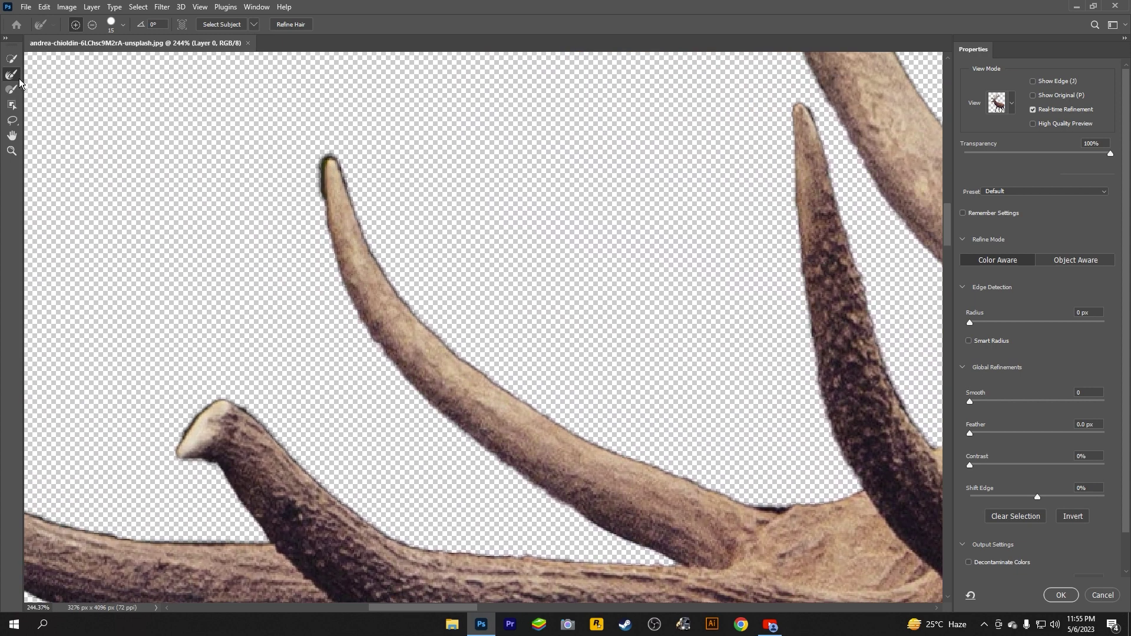
pyautogui.moveTo(311, 155); pyautogui.dragTo(328, 157)
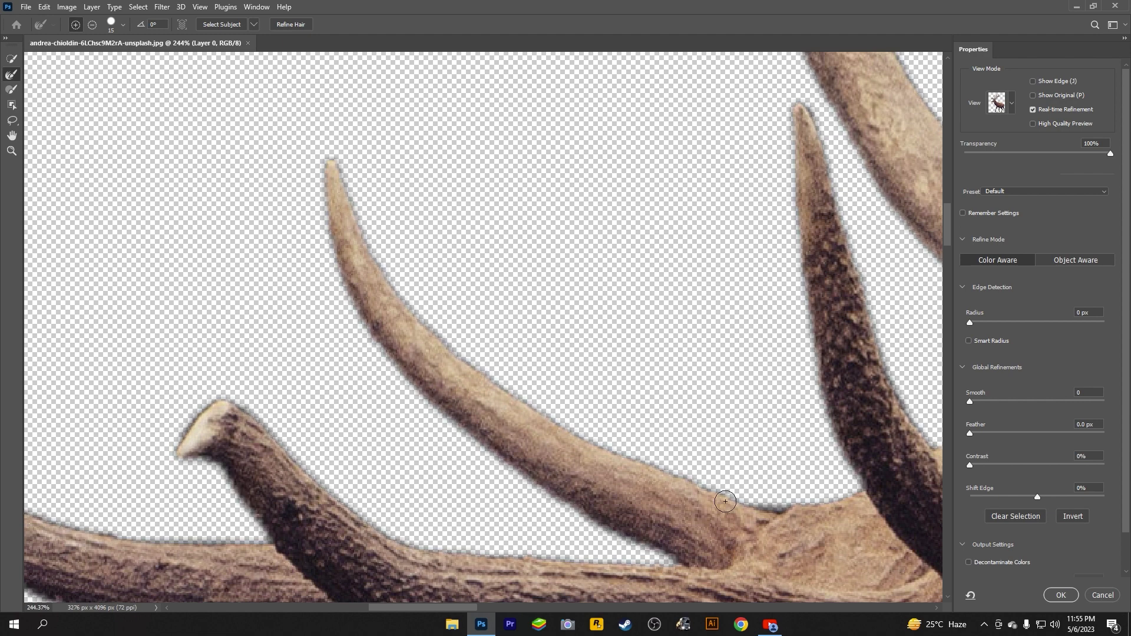
pyautogui.scroll(-3, 197, 409)
pyautogui.hscroll(-5, 177, 389)
pyautogui.hscroll(5, 283, 380)
pyautogui.press('[')
pyautogui.scroll(5, 471, 397)
pyautogui.scroll(3, 416, 331)
pyautogui.hscroll(3, 618, 307)
pyautogui.scroll(5, 825, 280)
pyautogui.hscroll(3, 480, 321)
pyautogui.scroll(-3, 676, 326)
pyautogui.scroll(5, 467, 323)
pyautogui.scroll(-5, 466, 323)
pyautogui.scroll(-5, 788, 366)
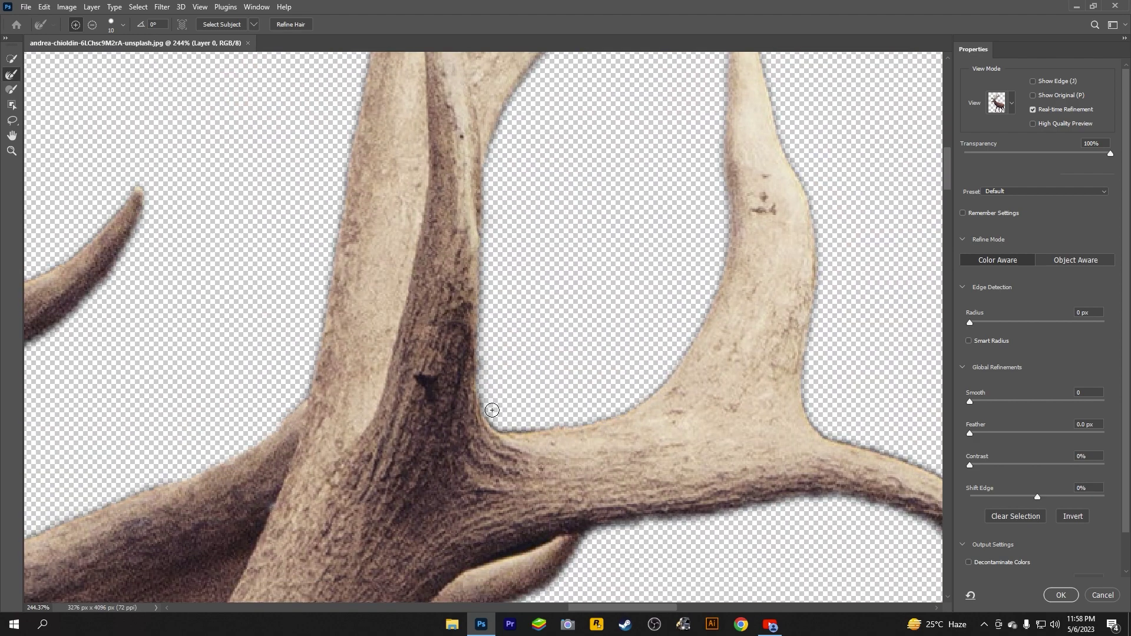
pyautogui.hscroll(-3, 511, 373)
pyautogui.scroll(3, 457, 406)
pyautogui.scroll(-5, 530, 489)
pyautogui.scroll(-5, 531, 489)
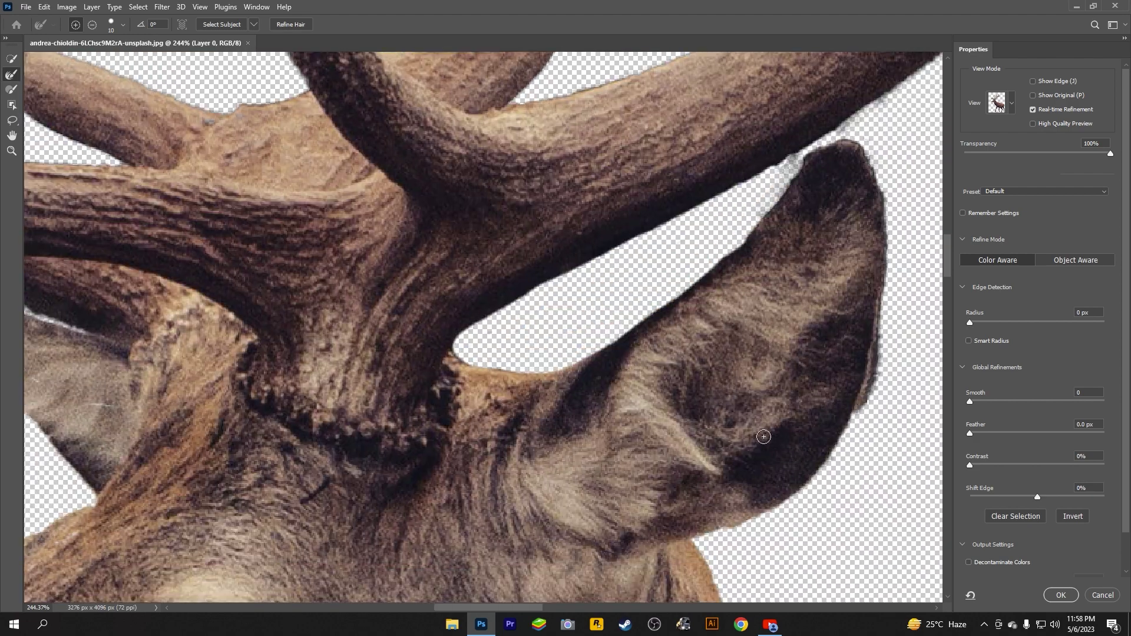
pyautogui.scroll(-3, 412, 295)
# - Refine the deer's leg edges with a larger brush
pyautogui.press(']')
pyautogui.press(']')
pyautogui.press(']')
pyautogui.scroll(-5, 627, 255)
pyautogui.scroll(-10, 497, 430)
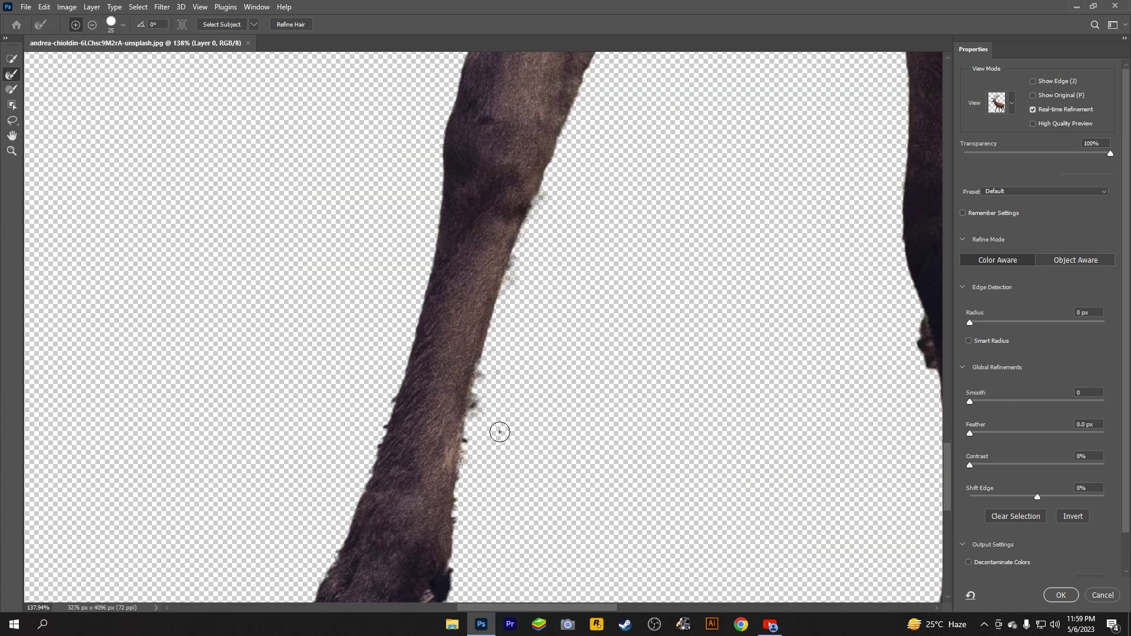
pyautogui.scroll(-3, 497, 429)
pyautogui.press('b')
pyautogui.scroll(-3, 272, 353)
pyautogui.scroll(-5, 265, 233)
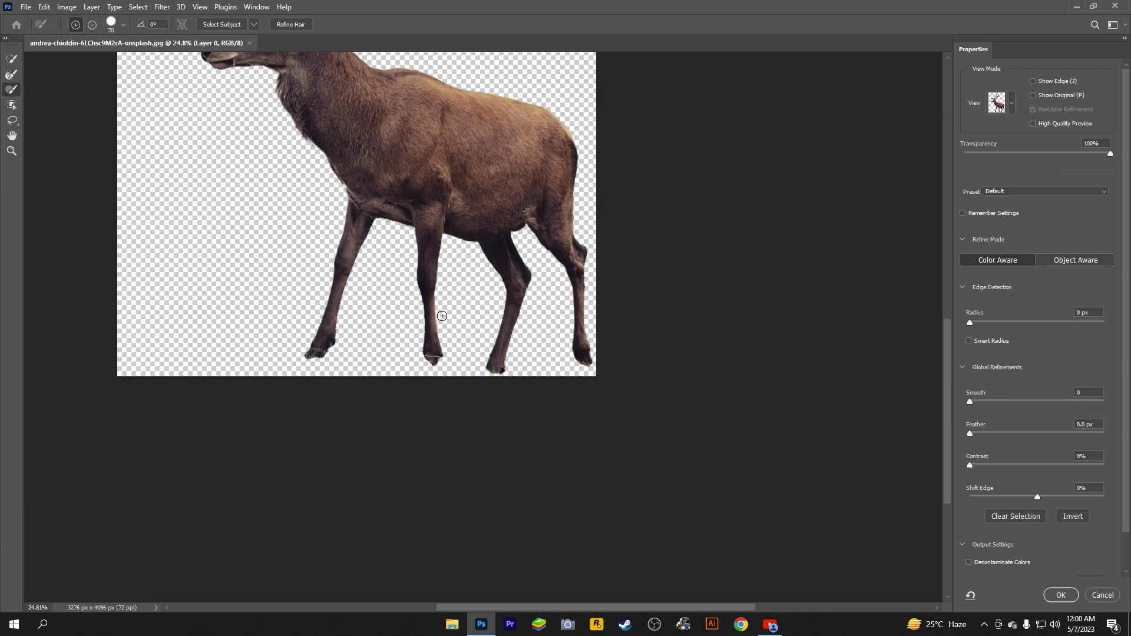
pyautogui.scroll(3, 276, 239)
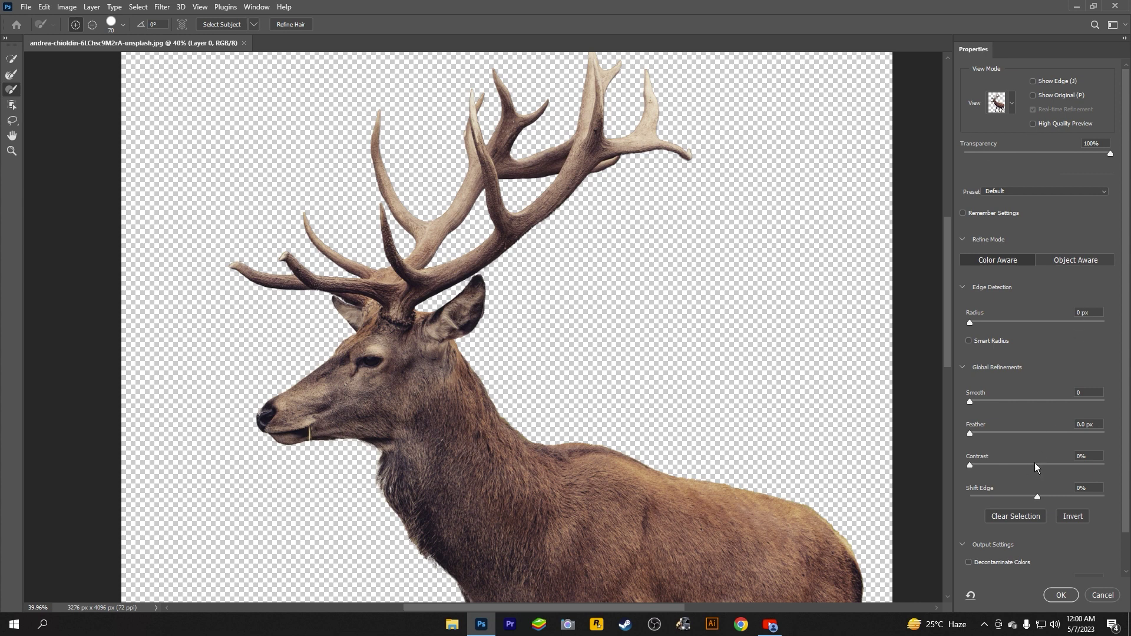
pyautogui.scroll(-1, 1030, 481)
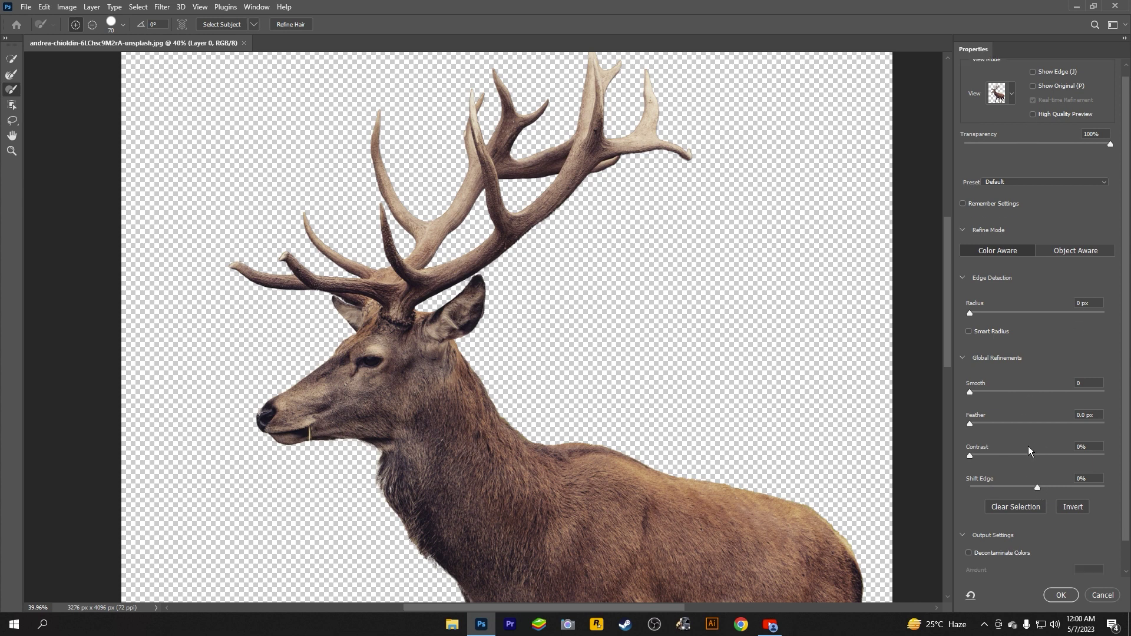
# - Set Contrast to 21%, output to New Layer with Layer Mask, and fit the image on screen
pyautogui.click(997, 455)
pyautogui.scroll(-3, 1059, 535)
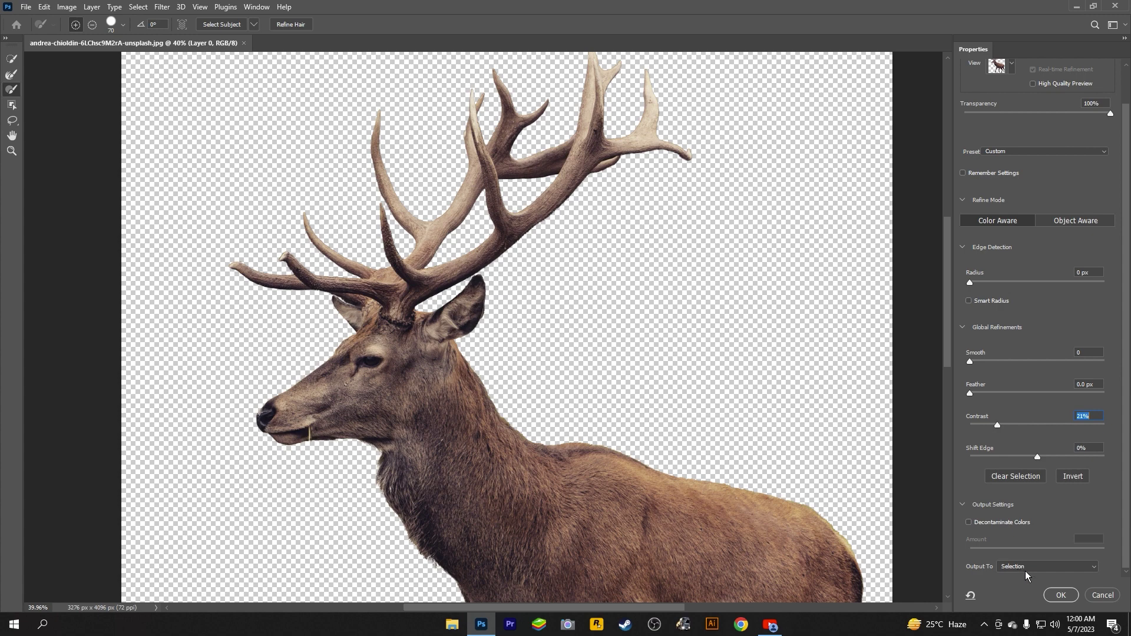
pyautogui.click(1038, 564)
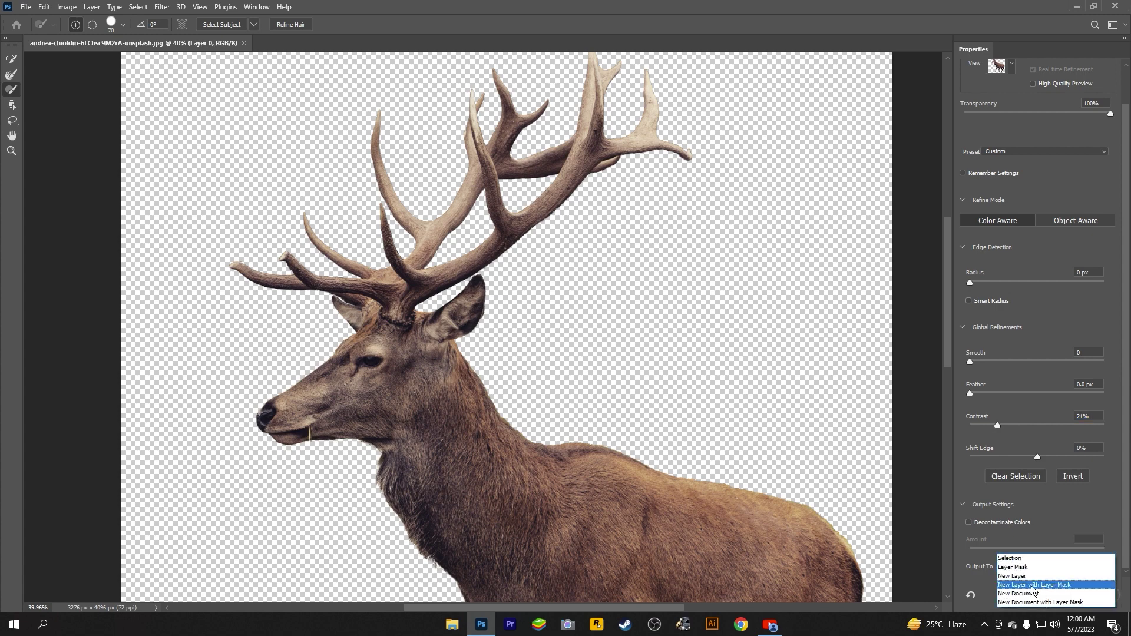
pyautogui.click(1041, 585)
pyautogui.click(1064, 595)
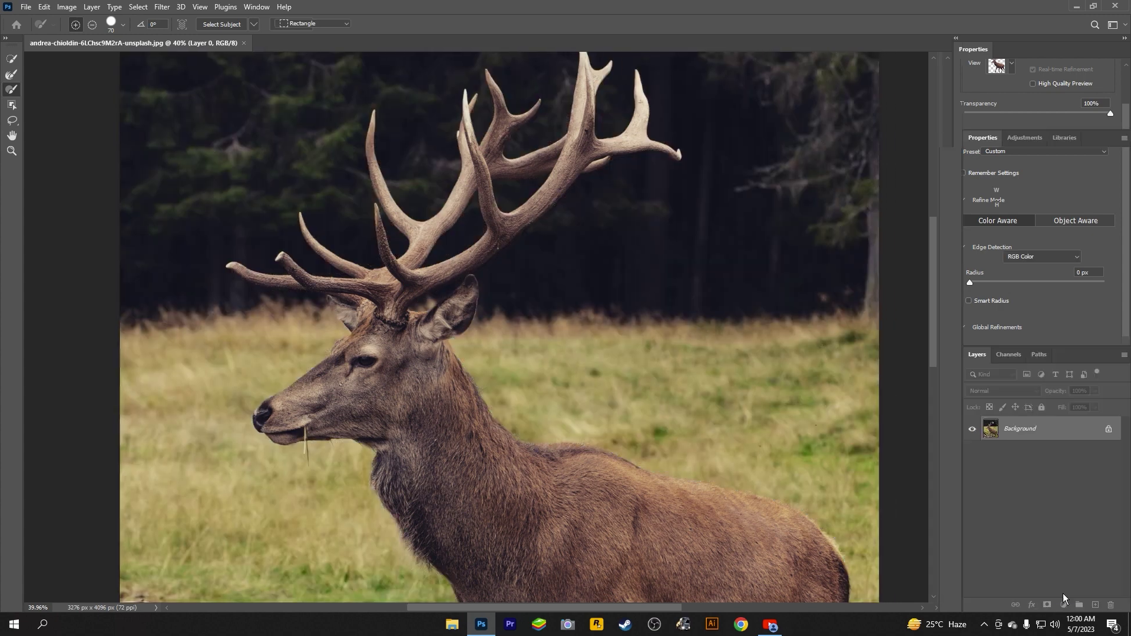
pyautogui.scroll(2, 548, 352)
pyautogui.scroll(2, 540, 265)
pyautogui.scroll(2, 542, 270)
pyautogui.hotkey('ctrl', '0')
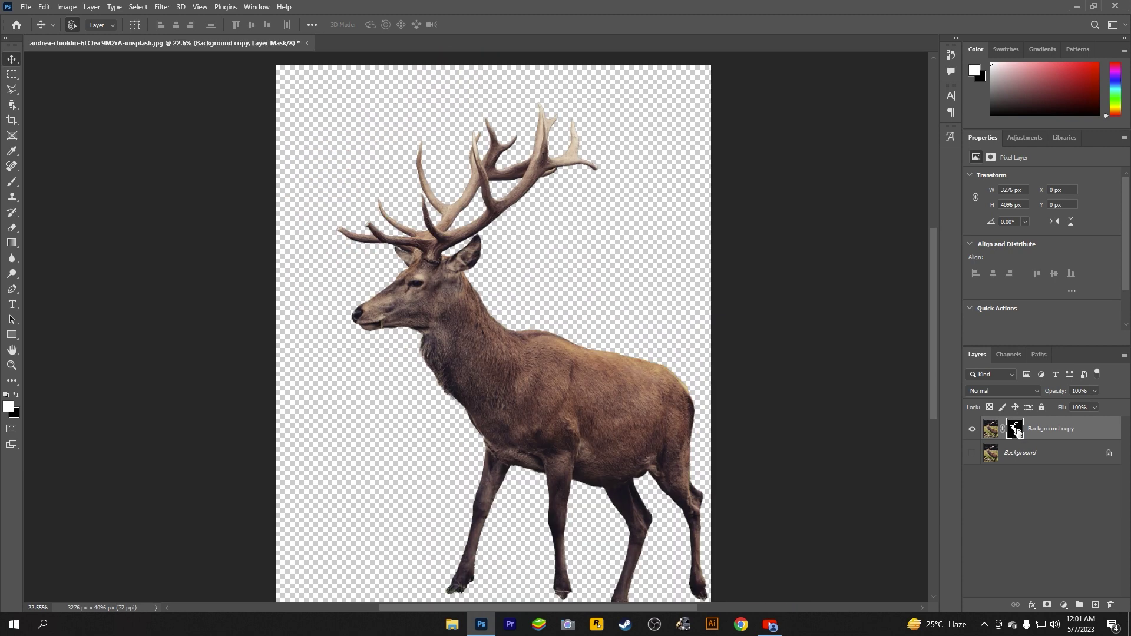
# - Load the deer mask as a selection and set the Polygonal Lasso to Subtract from selection
pyautogui.moveTo(1016, 431); pyautogui.dragTo(1017, 433)
pyautogui.keyDown('ctrl'); pyautogui.click(1017, 433); pyautogui.keyUp('ctrl')
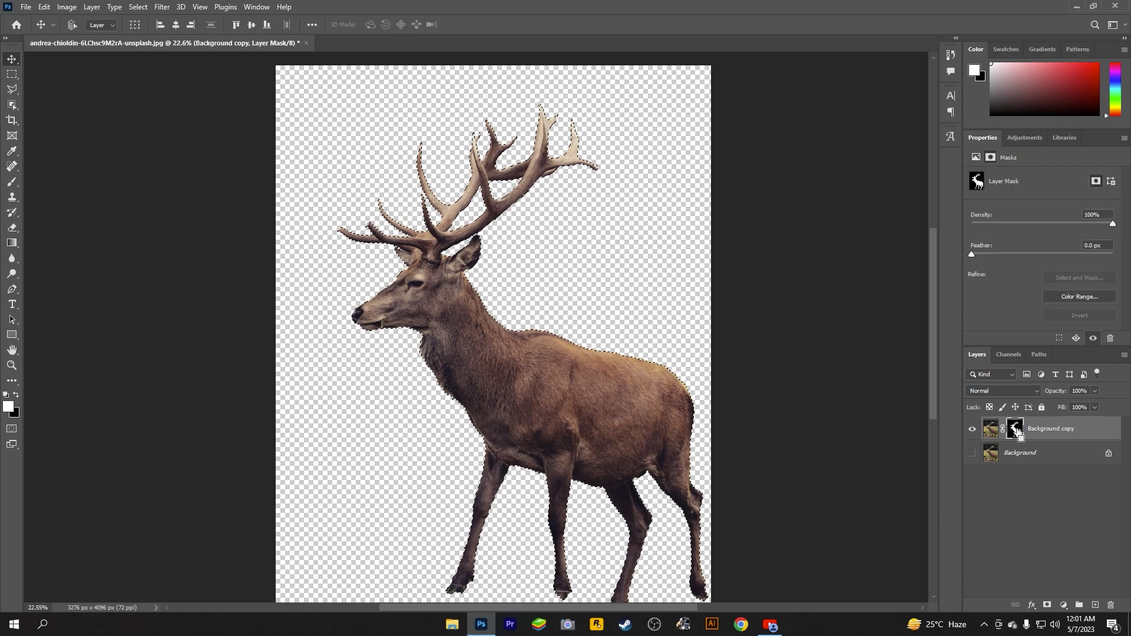
pyautogui.scroll(2, 414, 263)
pyautogui.scroll(2, 414, 264)
pyautogui.scroll(2, 414, 263)
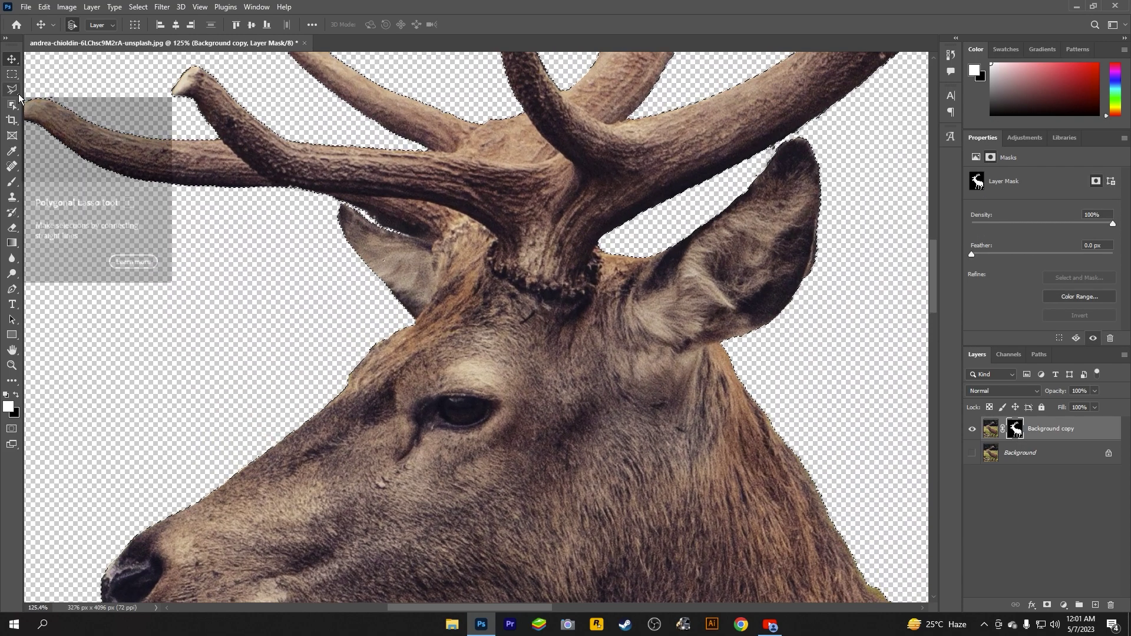
pyautogui.rightClick(11, 89)
pyautogui.click(59, 99)
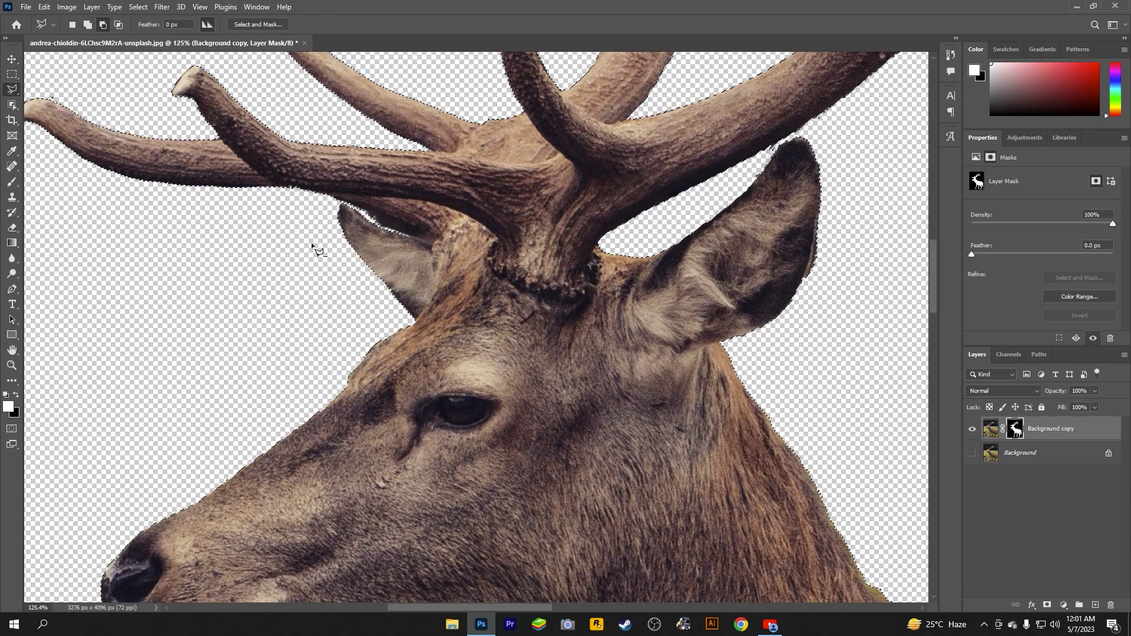
pyautogui.click(103, 24)
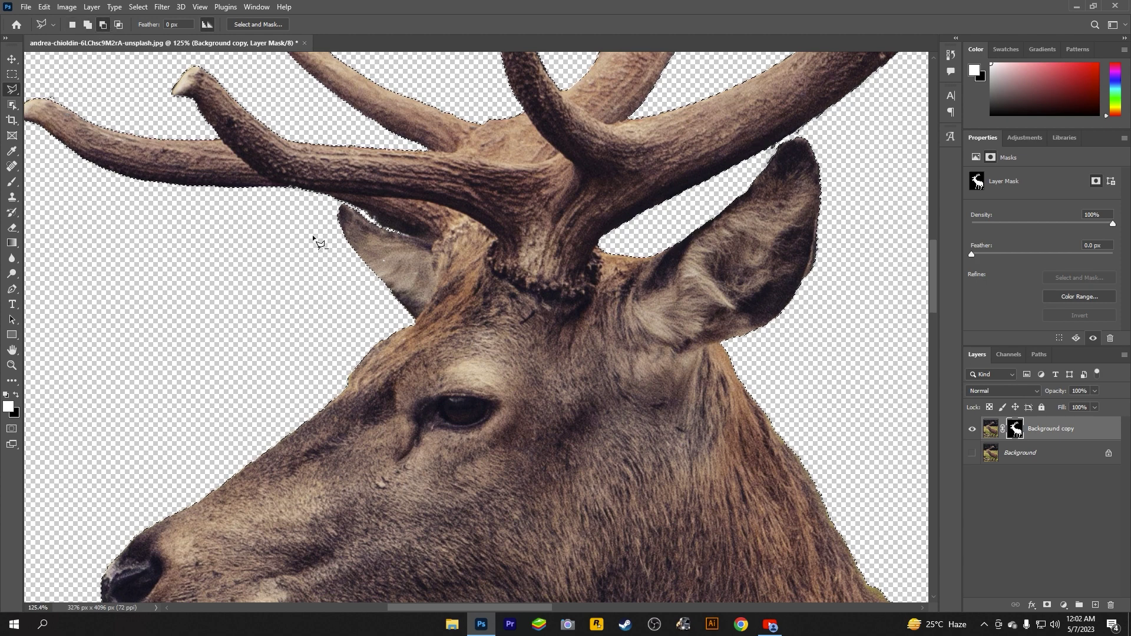
# - Trace around the ear and along the antler base to remove them from the selection
pyautogui.click(314, 202)
pyautogui.click(340, 205)
pyautogui.scroll(3, 364, 214)
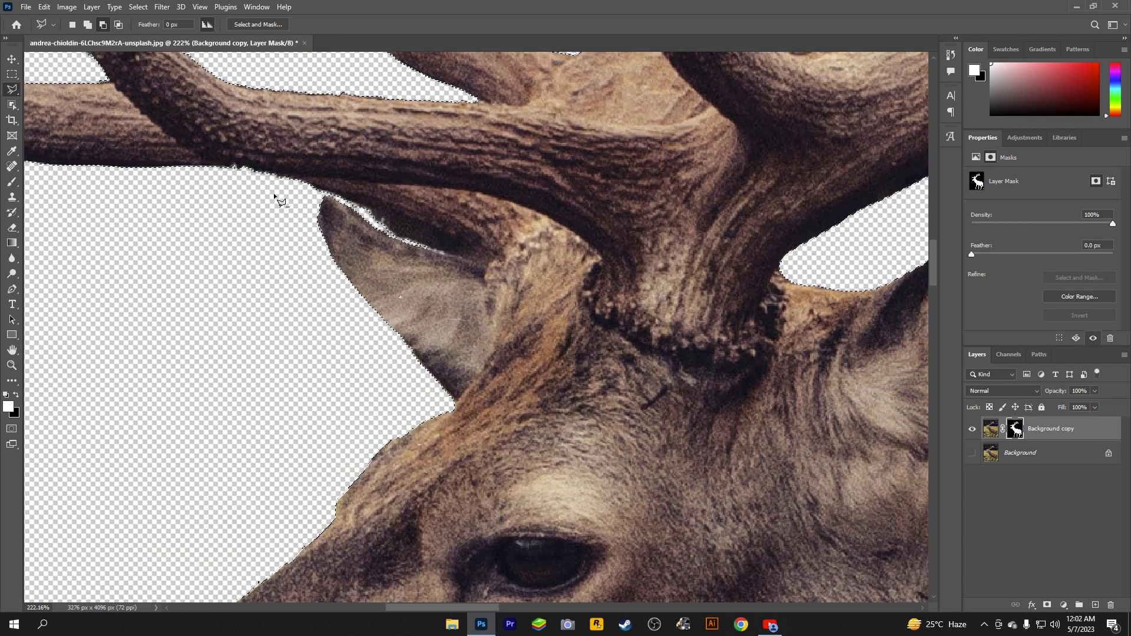
pyautogui.click(292, 177)
pyautogui.click(575, 227)
pyautogui.click(598, 255)
pyautogui.click(586, 287)
pyautogui.click(601, 321)
pyautogui.click(698, 359)
pyautogui.click(756, 354)
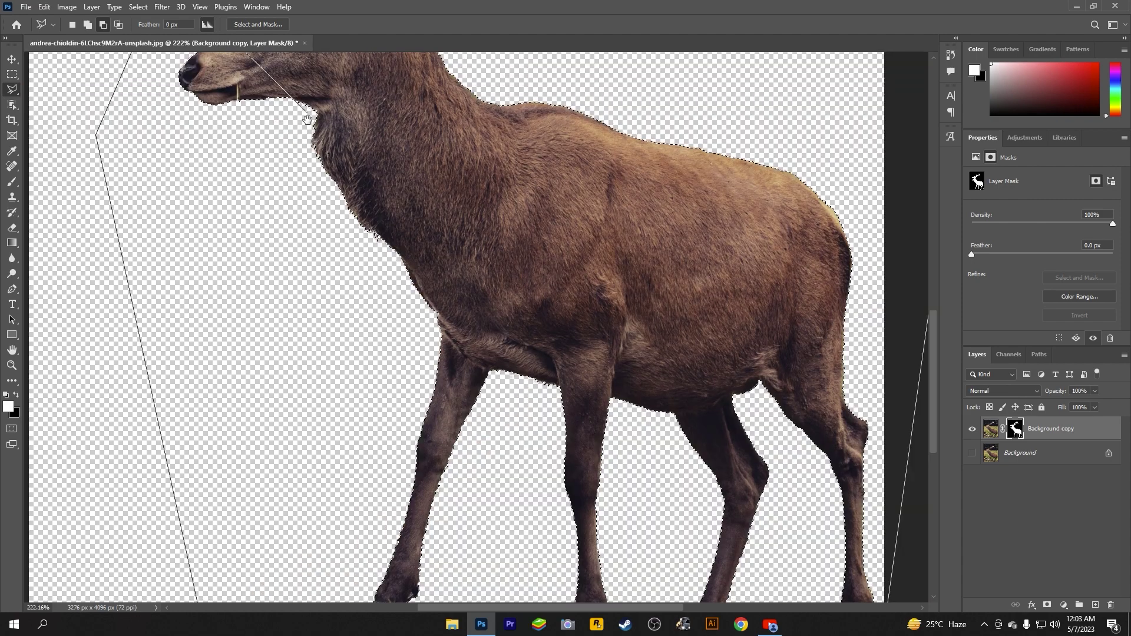
pyautogui.scroll(2, 144, 230)
pyautogui.press('Return')
# - Bring the antlers into view and target the layer's image instead of its mask
pyautogui.scroll(-5, 147, 236)
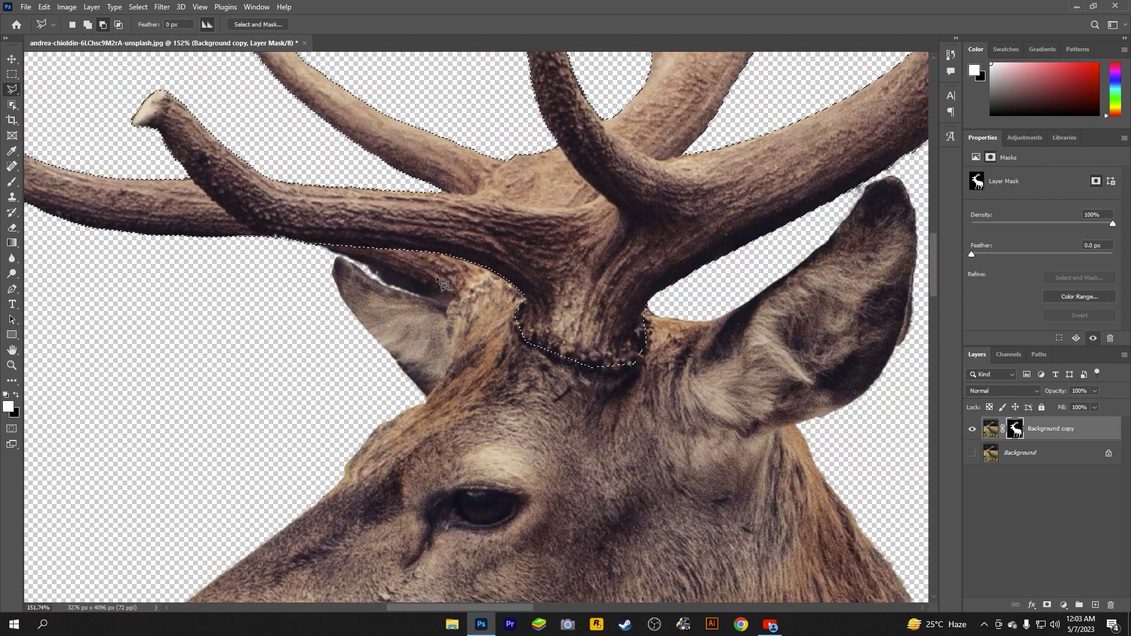
pyautogui.moveTo(486, 188); pyautogui.dragTo(380, 304)
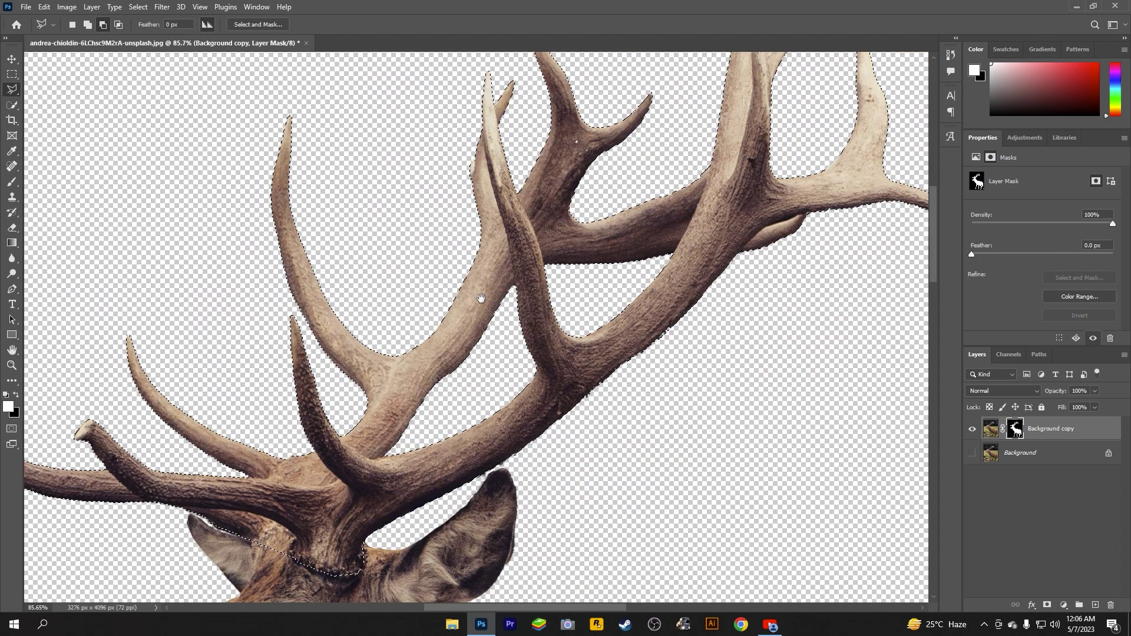
pyautogui.scroll(-2, 642, 293)
pyautogui.click(991, 429)
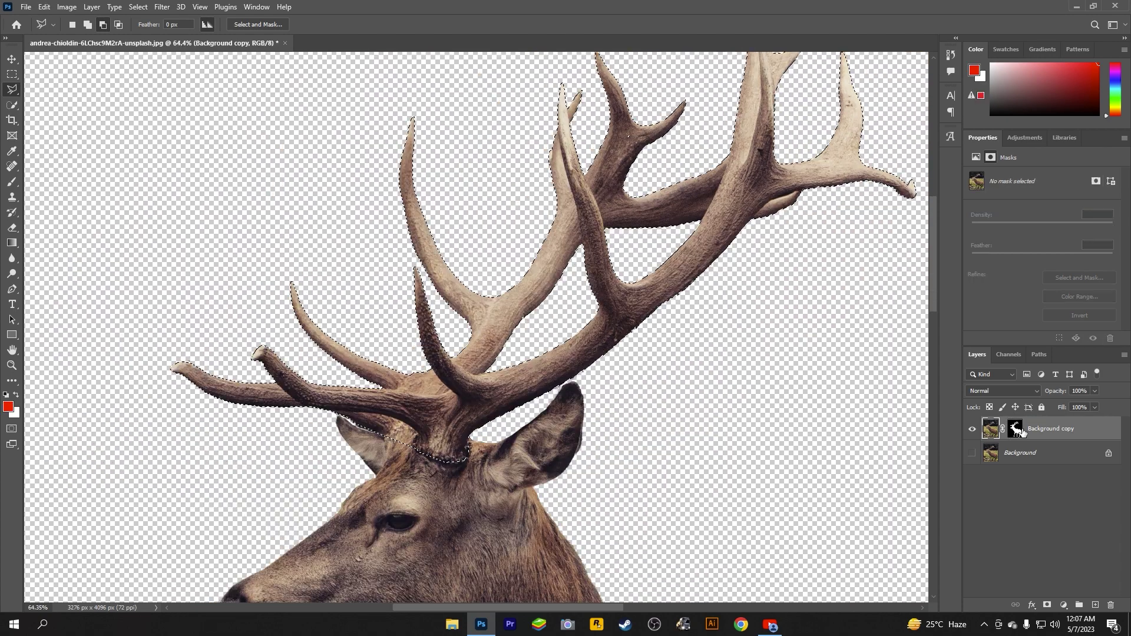
# - Copy the antler selection to Layer 1 with Ctrl+J, hiding then reshowing the lower layers to check it
pyautogui.doubleClick(995, 433)
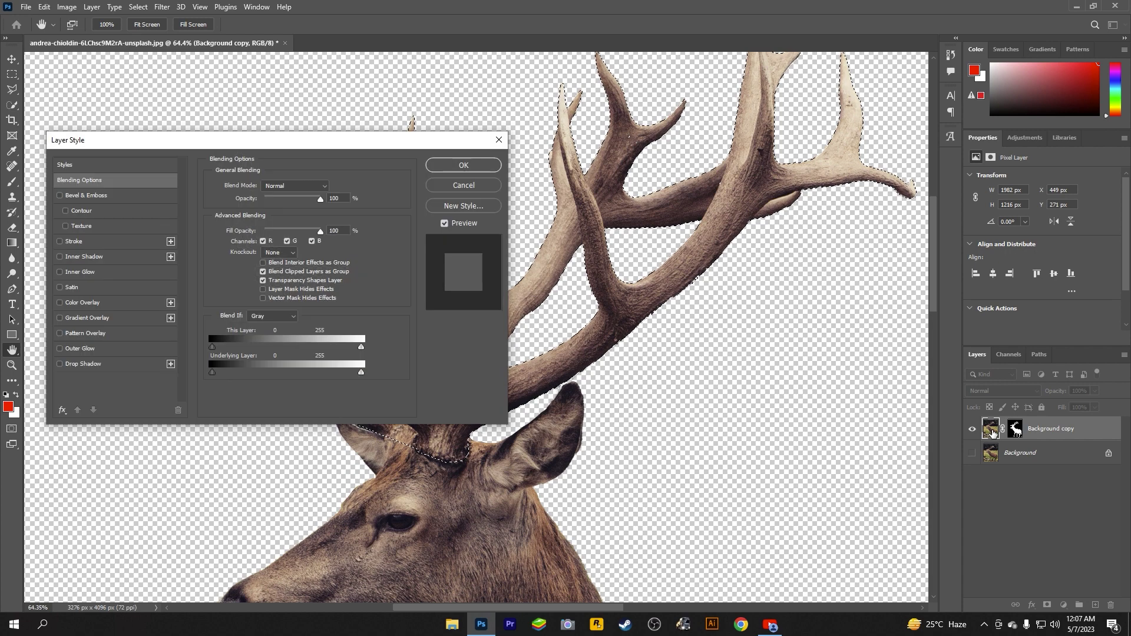
pyautogui.press('Escape')
pyautogui.press('l')
pyautogui.hotkey('ctrl', 'j')
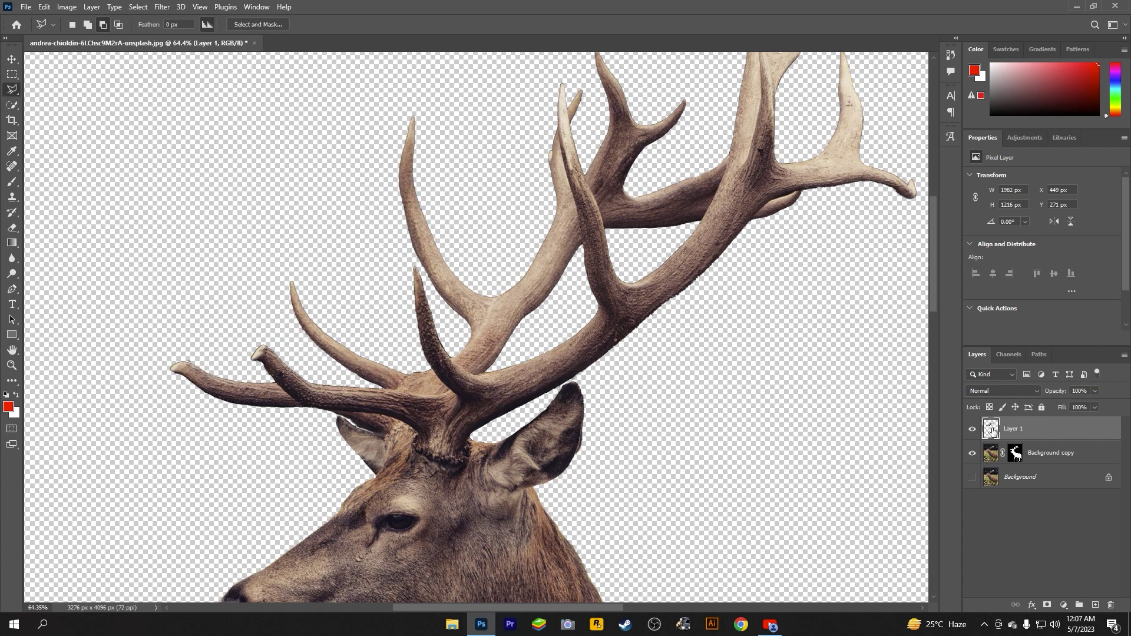
pyautogui.click(972, 453)
pyautogui.scroll(-3, 654, 352)
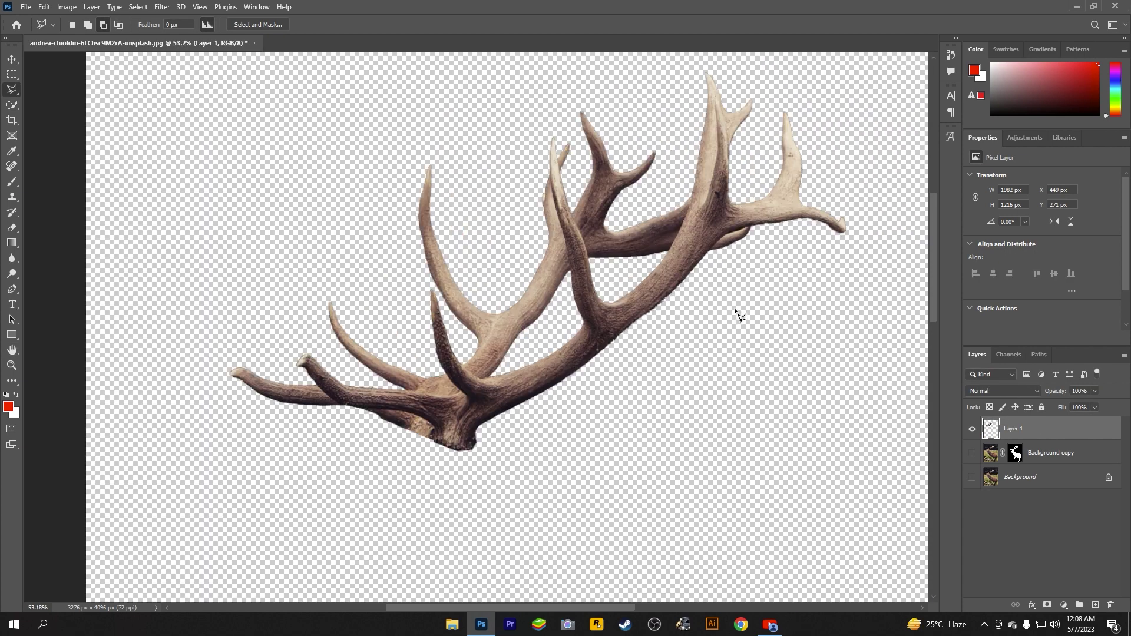
pyautogui.scroll(-1, 734, 308)
pyautogui.keyDown('alt'); pyautogui.click(972, 428); pyautogui.keyUp('alt')
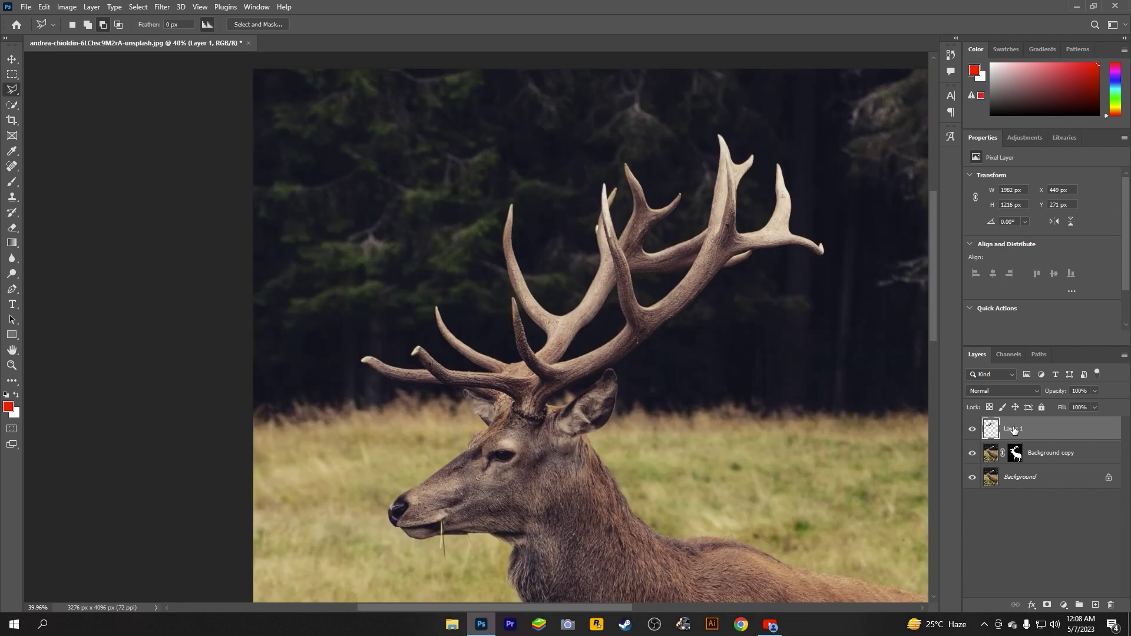
# - Group the antler layer into a collapsed Group 1 and select the Background layer
pyautogui.hotkey('ctrl', 'g')
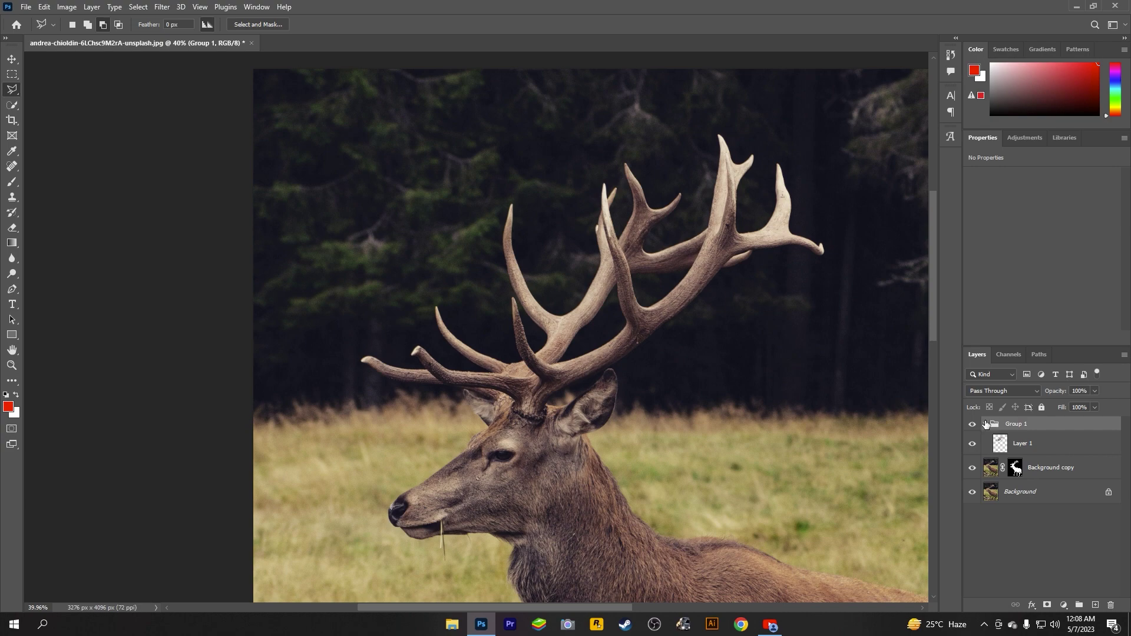
pyautogui.scroll(-1, 990, 423)
pyautogui.click(984, 424)
pyautogui.moveTo(732, 467); pyautogui.dragTo(569, 271)
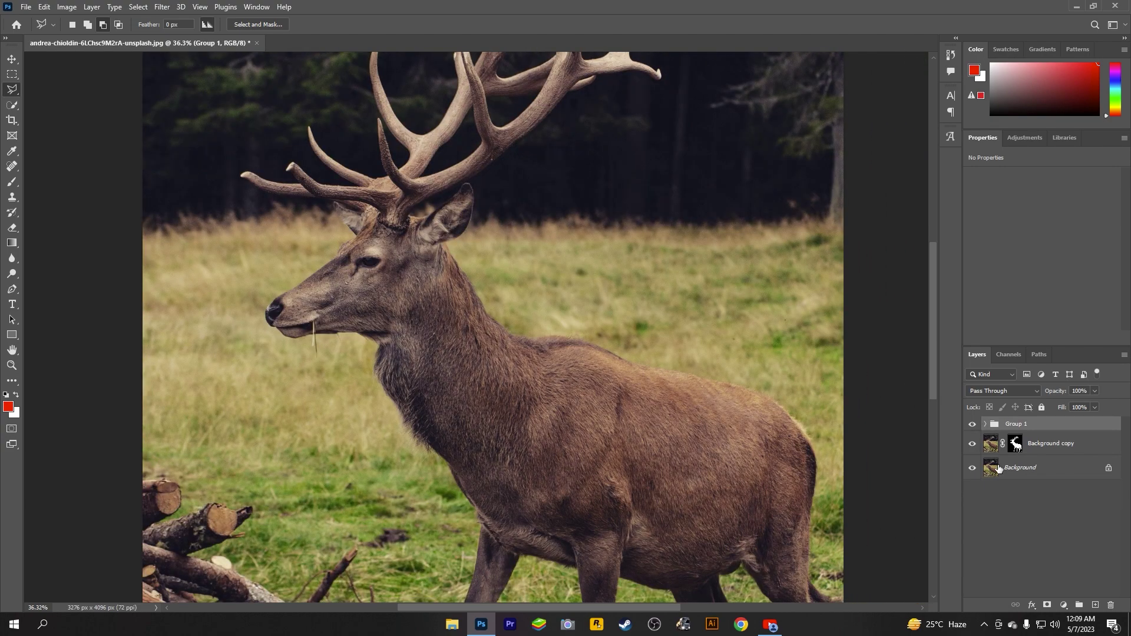
pyautogui.click(1043, 471)
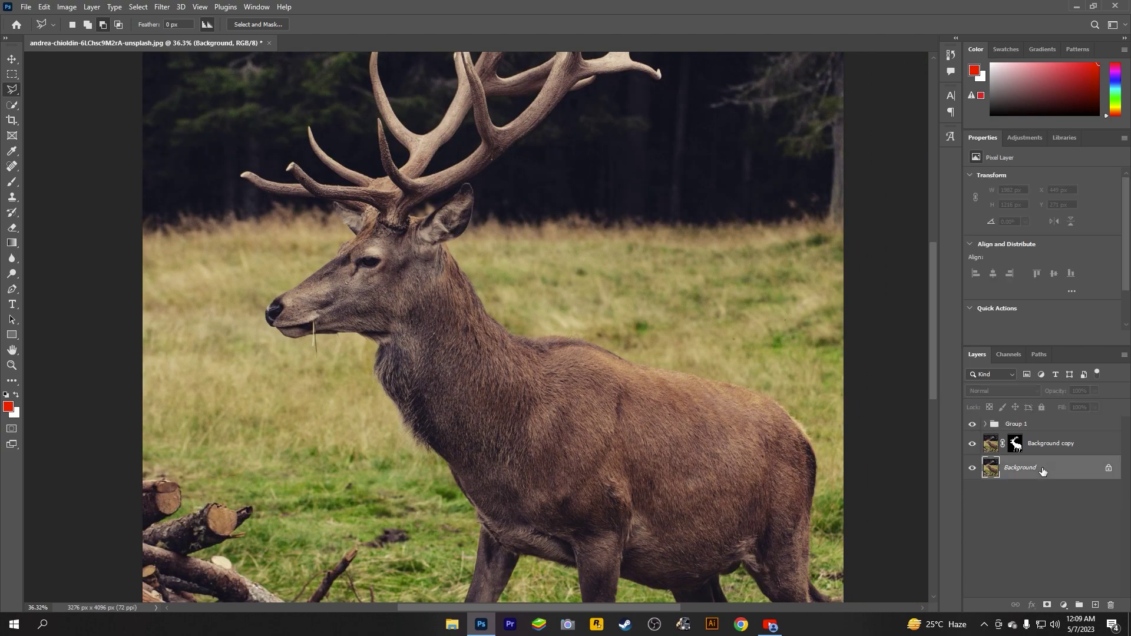
# - Add a Color Lookup adjustment using the Moonlight.3DL preset above the background
pyautogui.click(1064, 605)
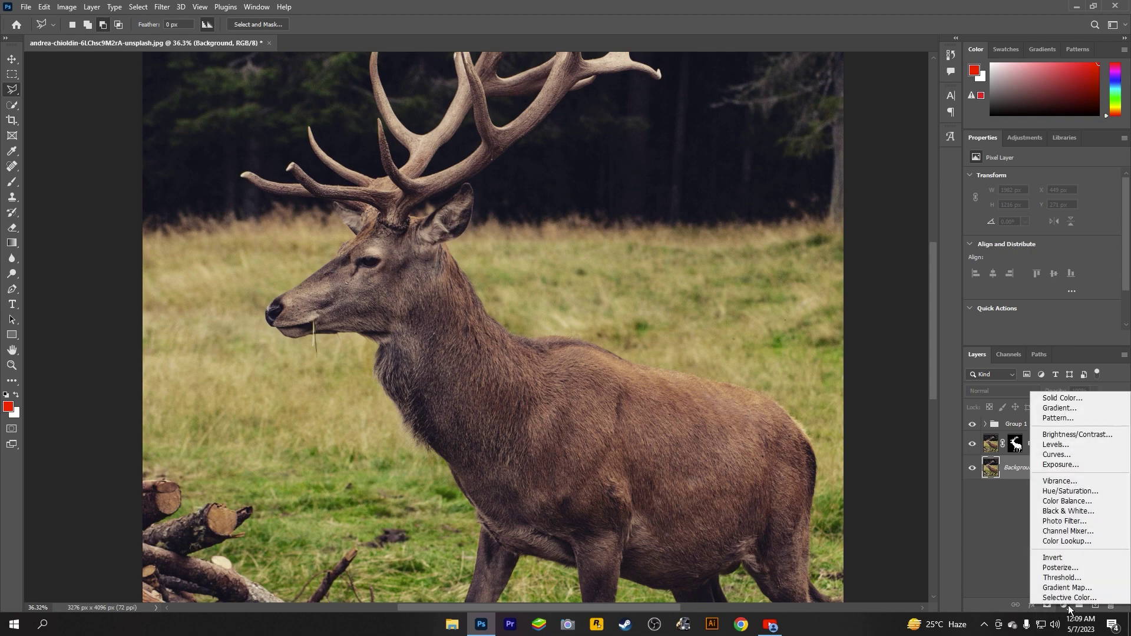
pyautogui.click(1073, 542)
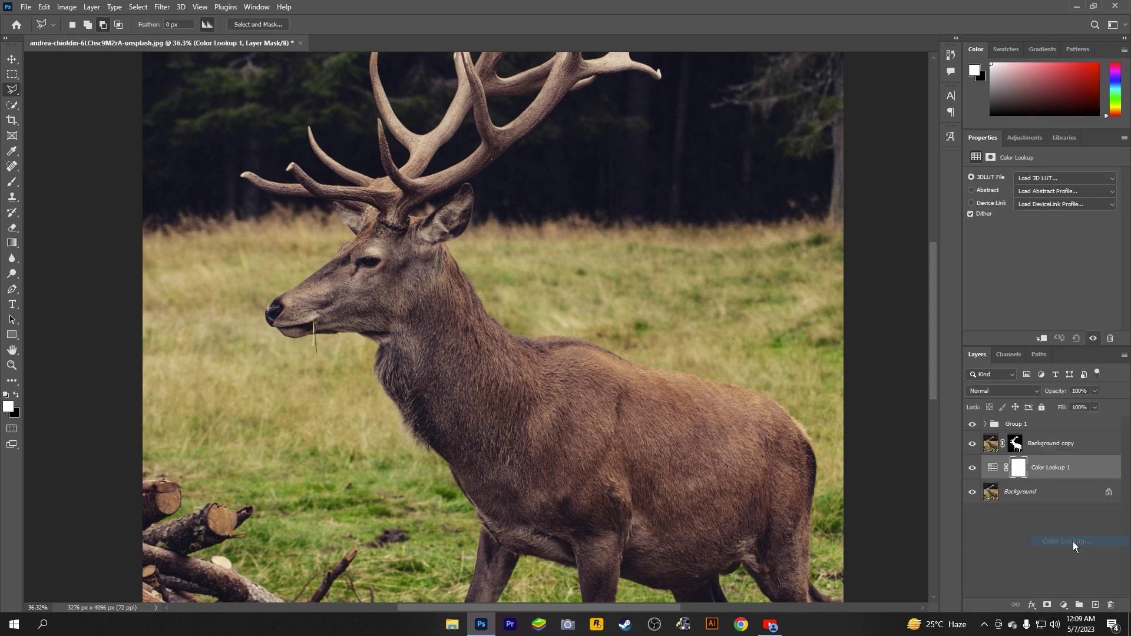
pyautogui.click(1046, 178)
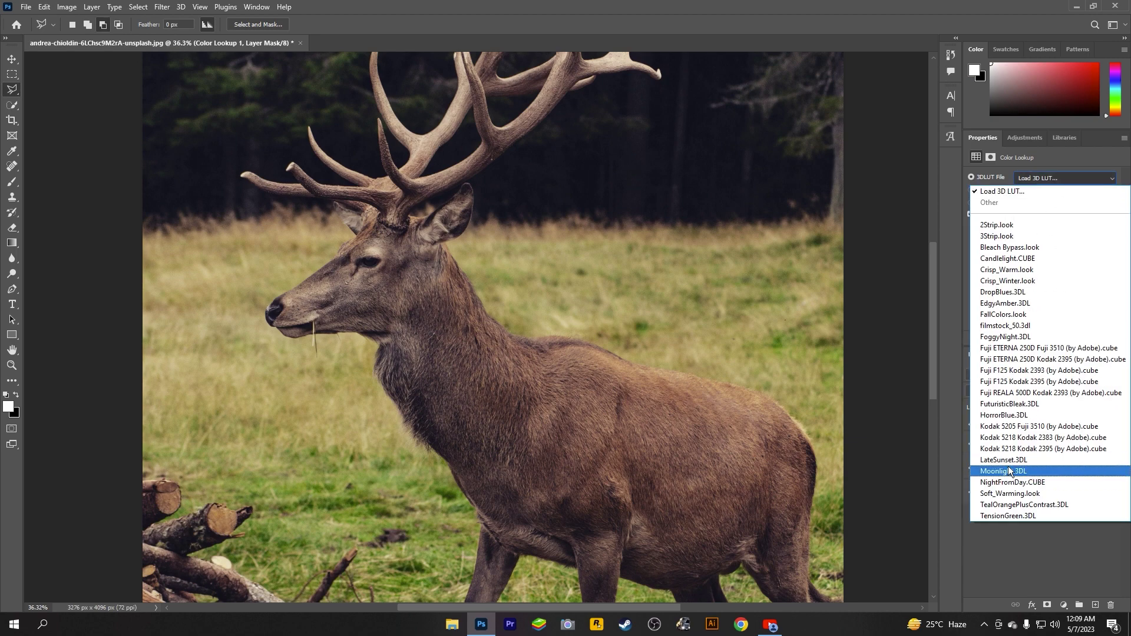
pyautogui.scroll(1, 550, 306)
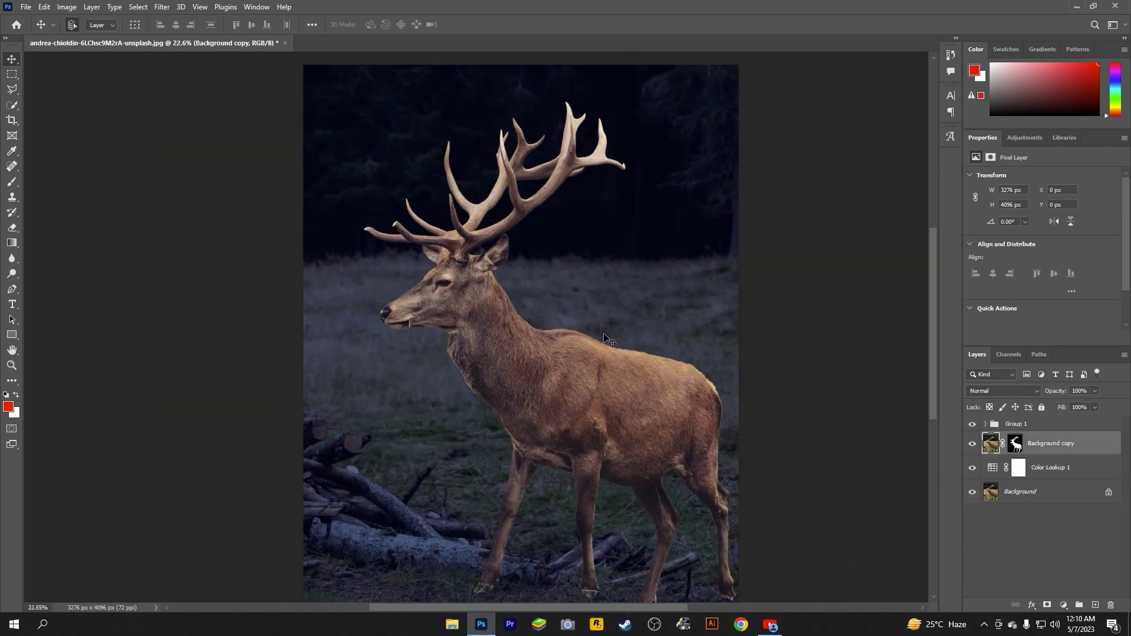
# - Add a Black & White adjustment and lower its opacity to 52%
pyautogui.click(1019, 470)
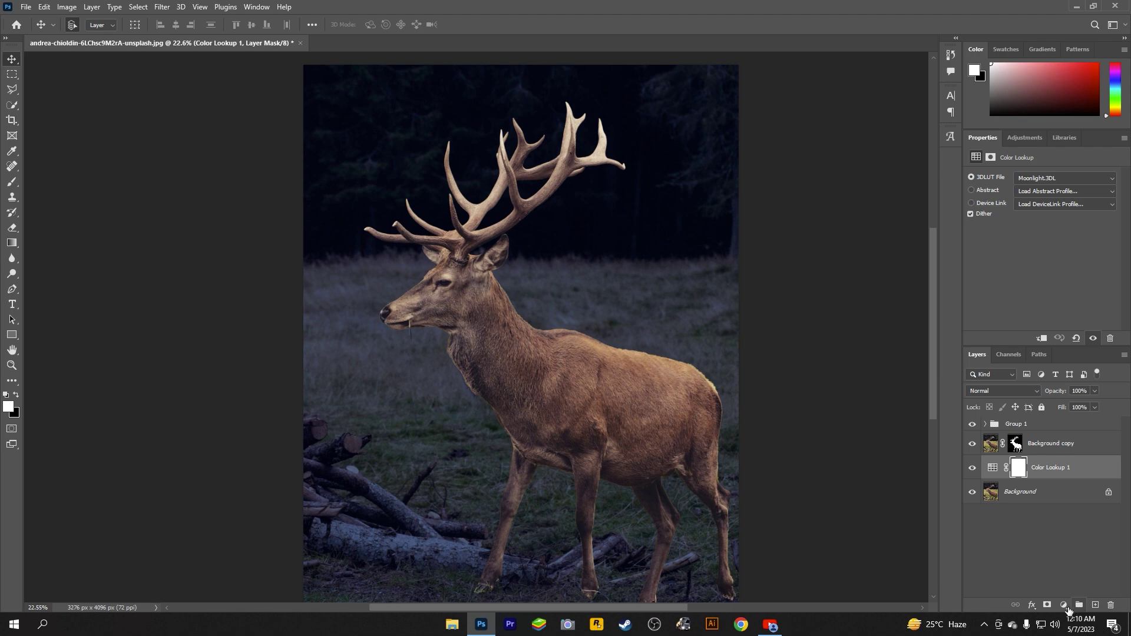
pyautogui.click(1065, 606)
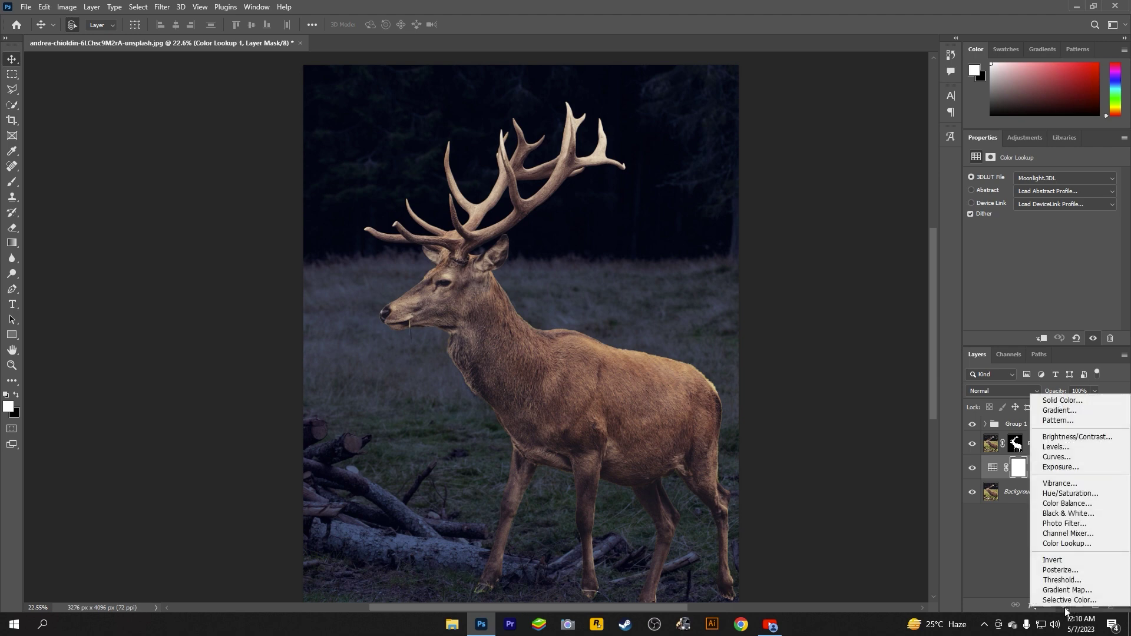
pyautogui.click(1061, 515)
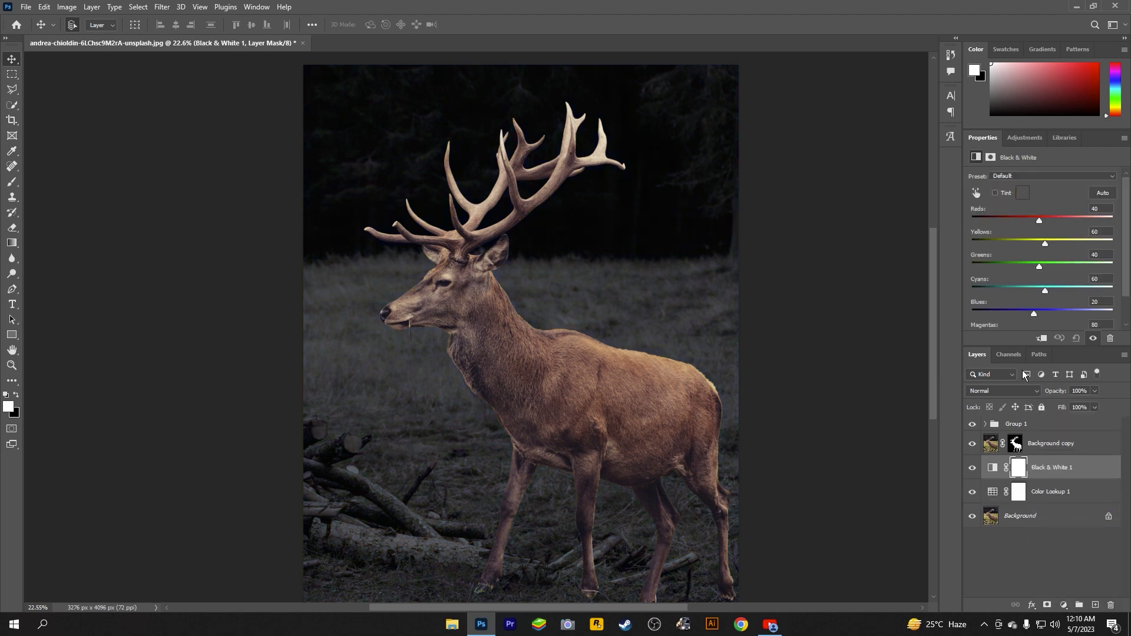
pyautogui.moveTo(1065, 394); pyautogui.dragTo(994, 442)
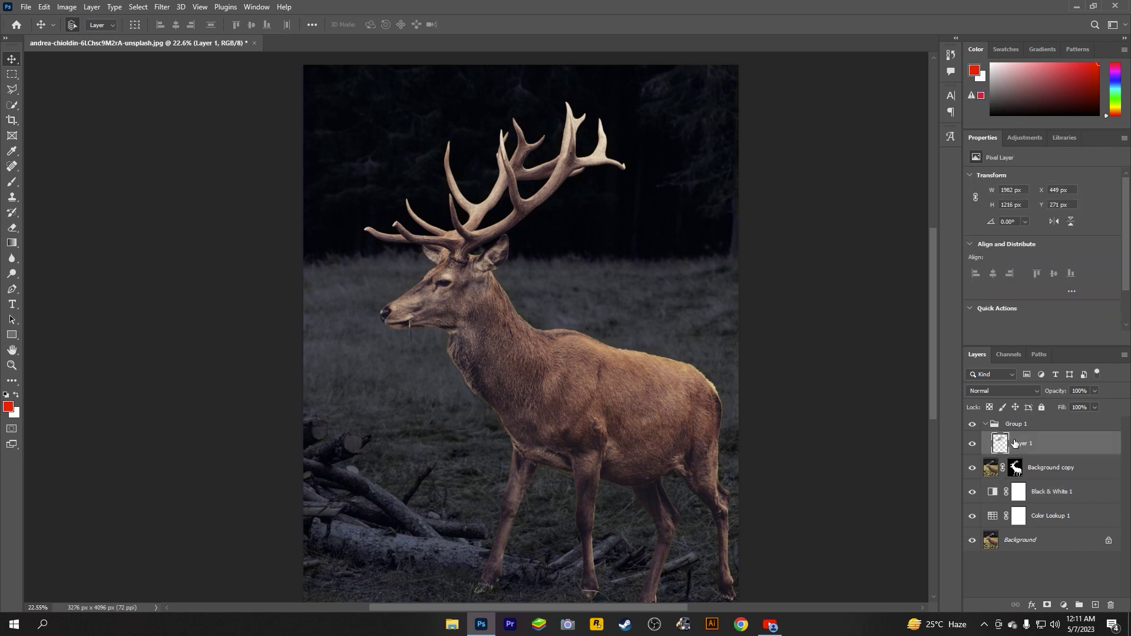
# - Convert the antler layer to a smart object, duplicate it, and set the copy to Linear Dodge (Add)
pyautogui.rightClick(1015, 443)
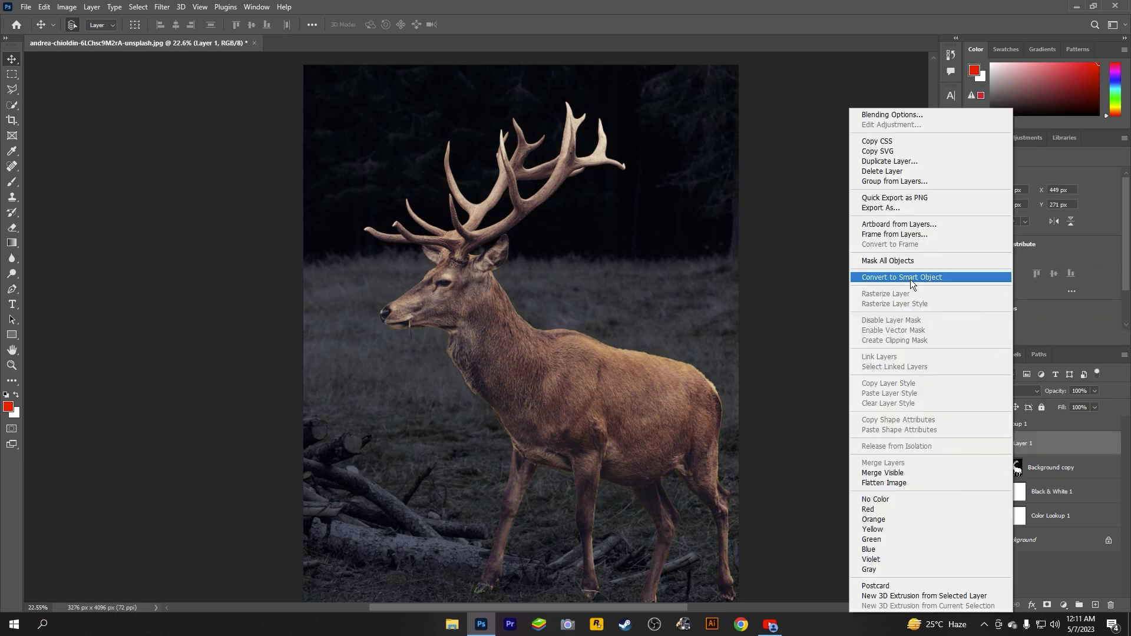
pyautogui.click(910, 278)
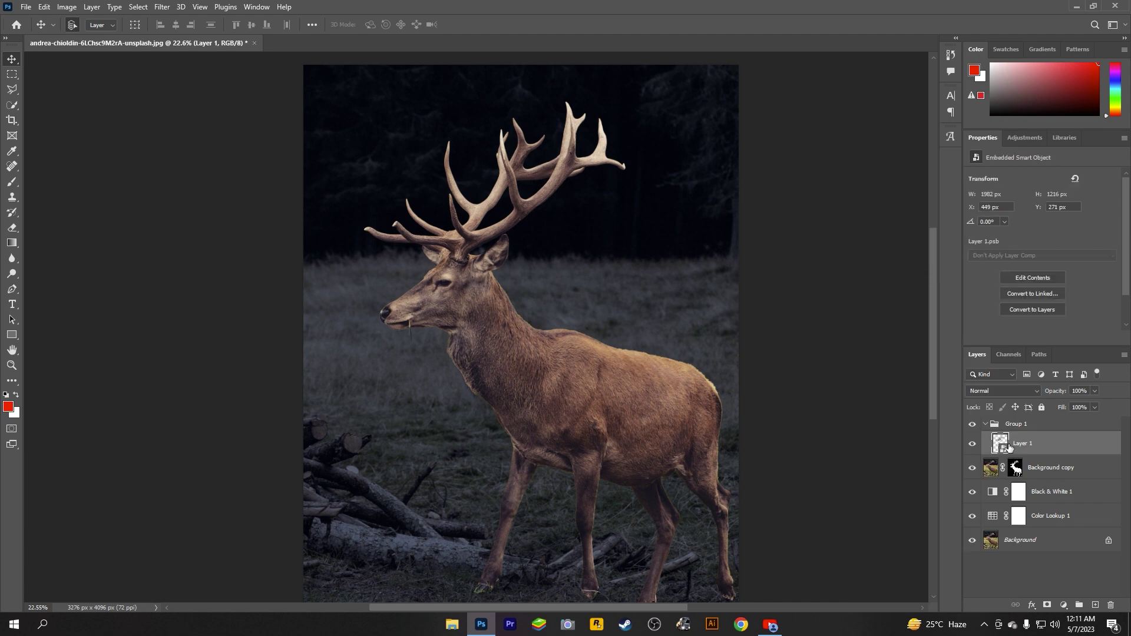
pyautogui.hotkey('ctrl', 'j')
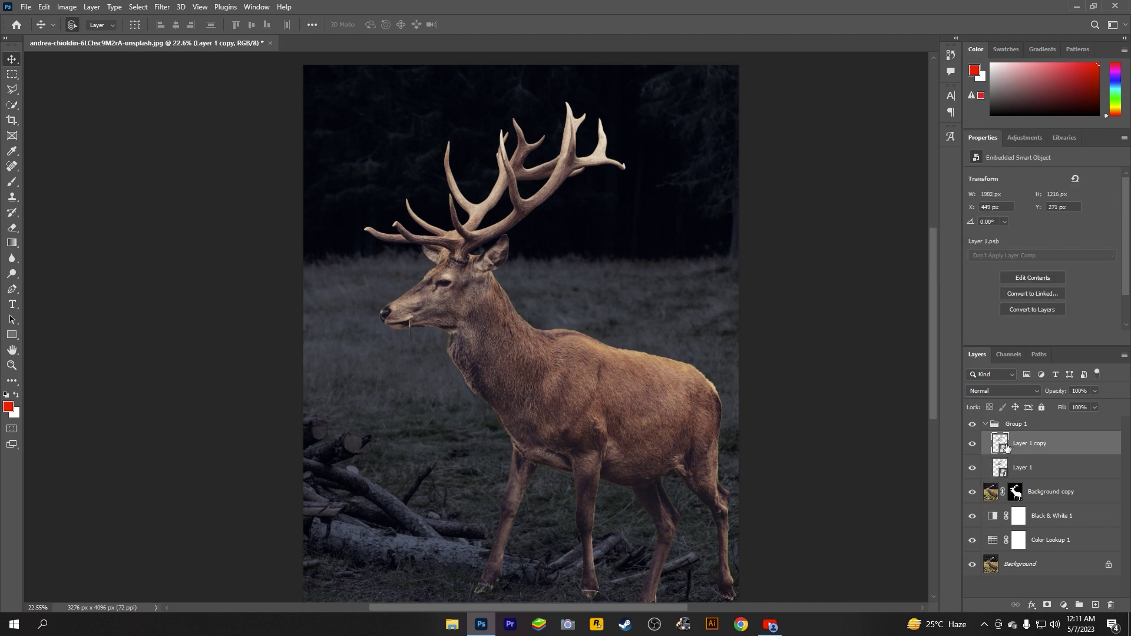
pyautogui.rightClick(1012, 446)
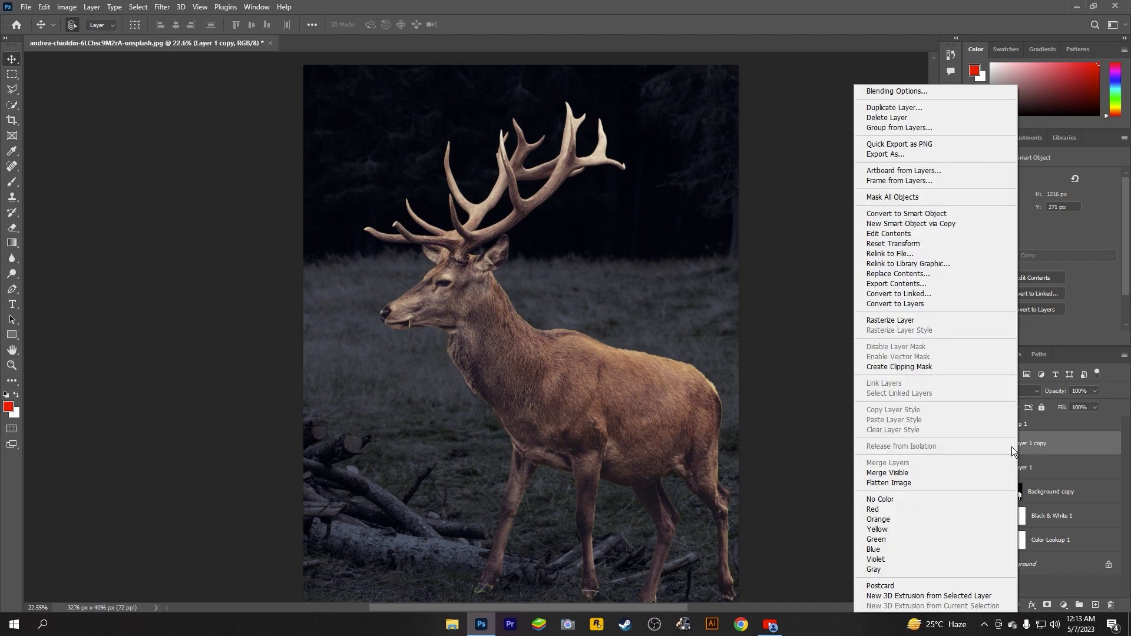
pyautogui.click(1035, 448)
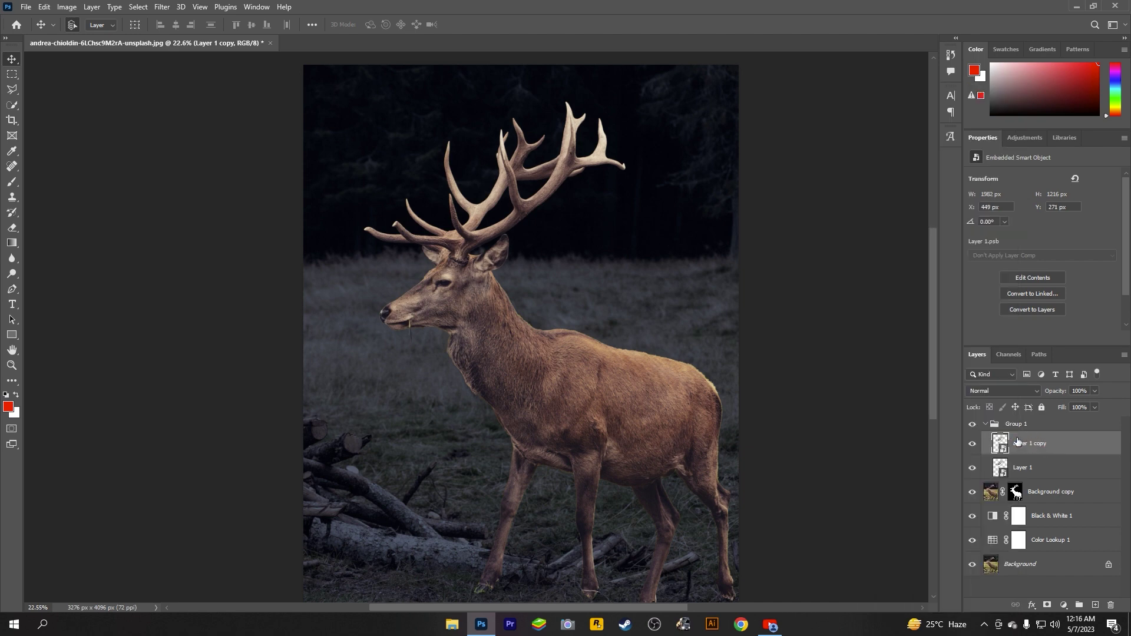
pyautogui.click(1005, 392)
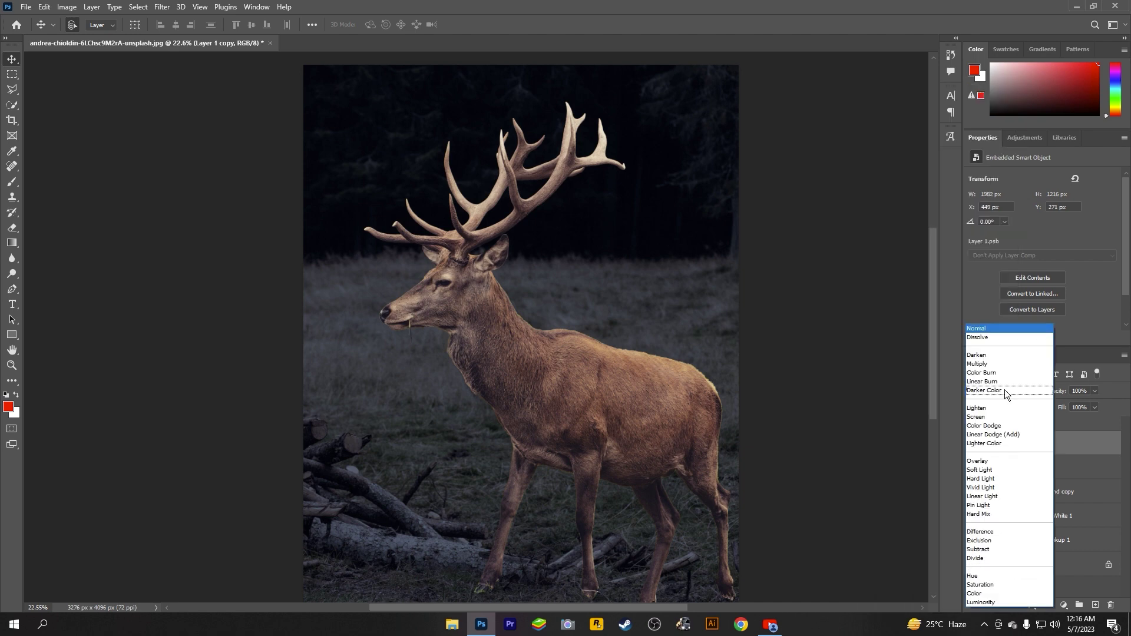
pyautogui.click(996, 434)
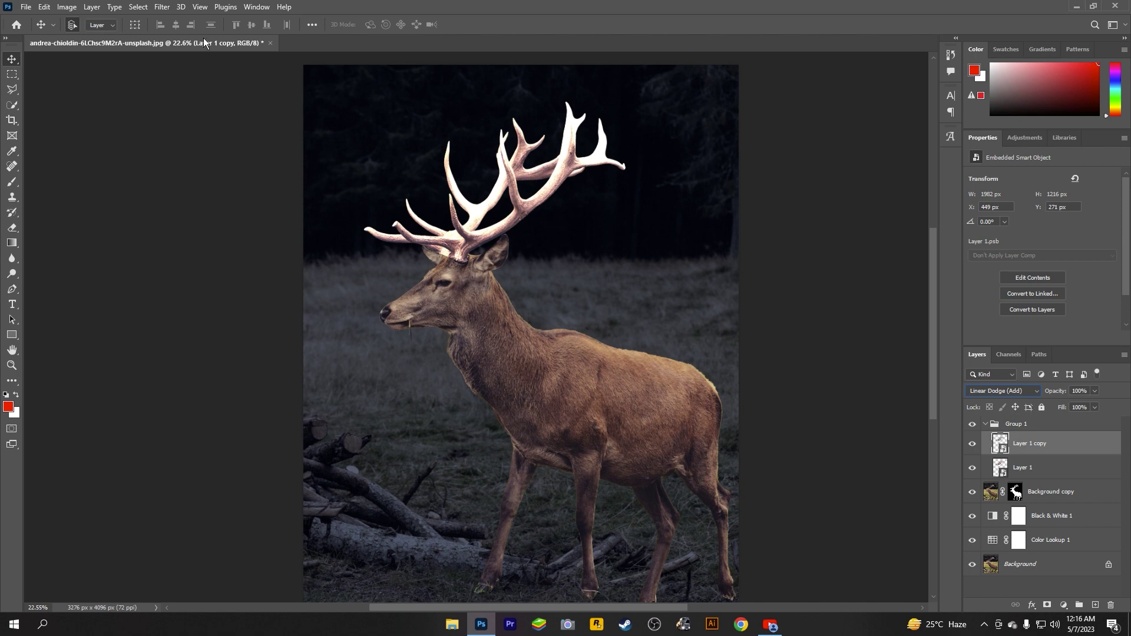
# - Apply a 5 px Gaussian Blur to the antler copy
pyautogui.click(162, 6)
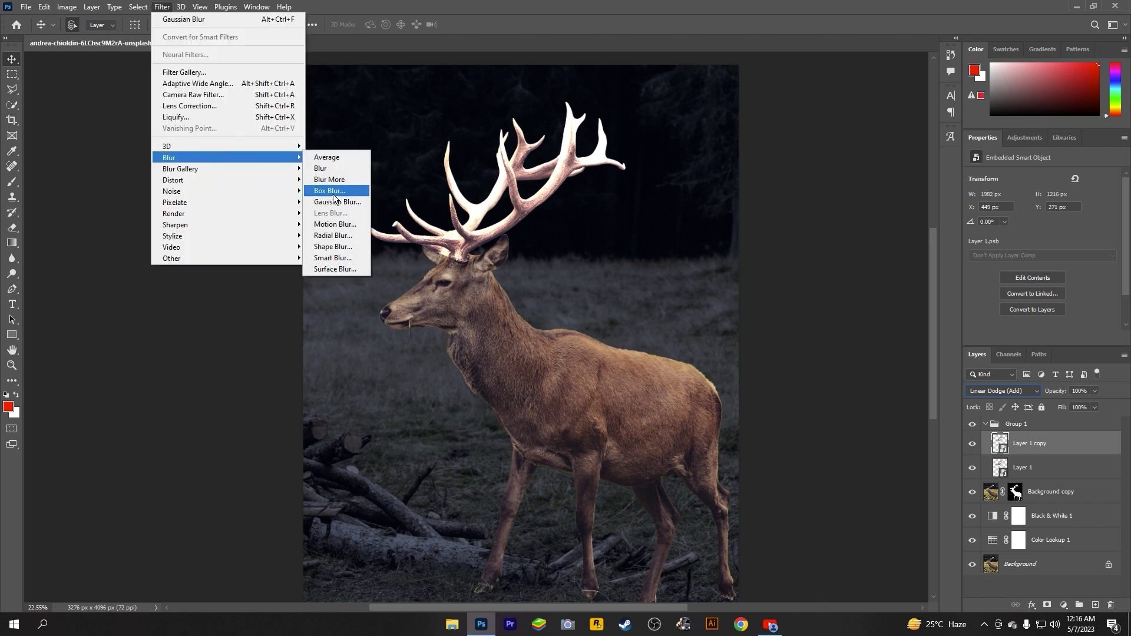
pyautogui.click(330, 202)
pyautogui.press('BackSpace')
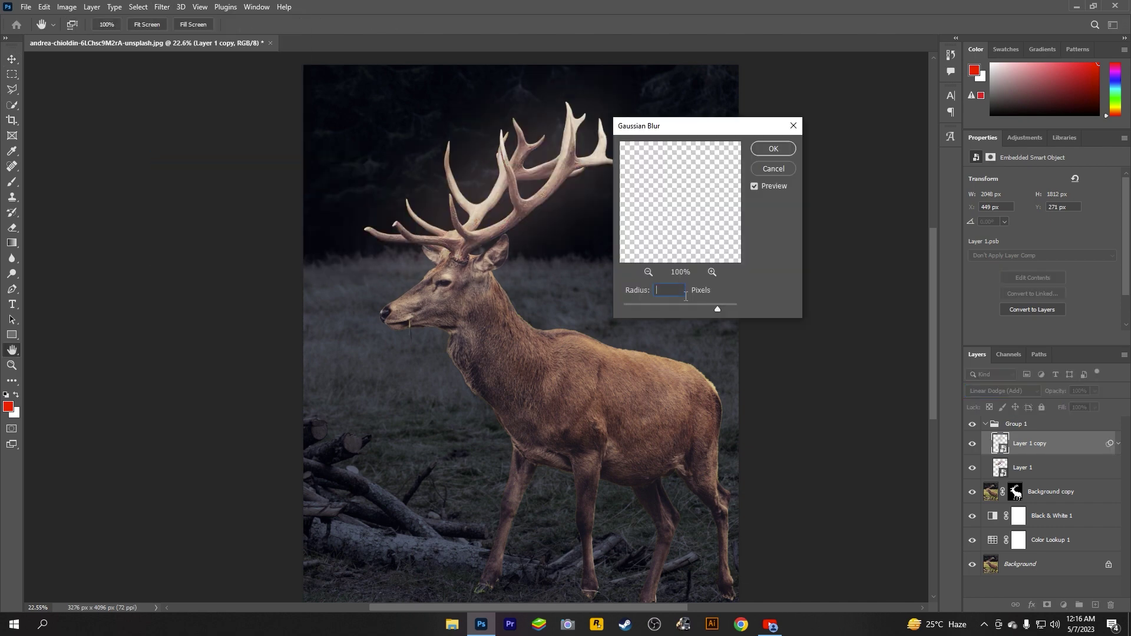
pyautogui.write('5')
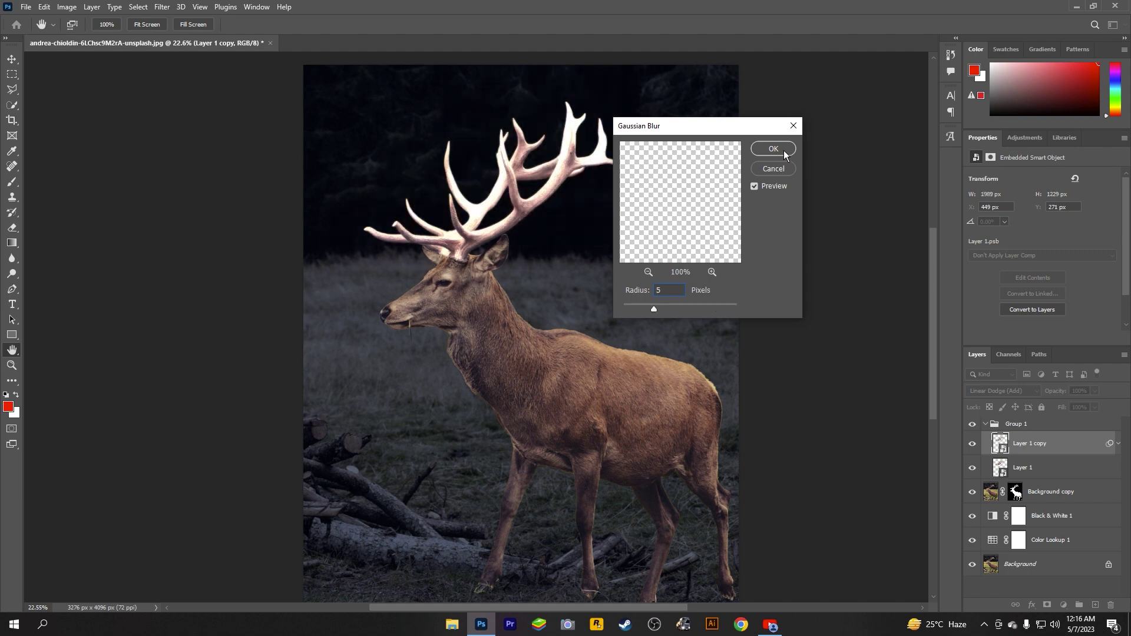
pyautogui.click(784, 152)
# - Duplicate the blurred antlers twice, changing the blur radii to 1 and 50 px
pyautogui.hotkey('ctrl', 'j')
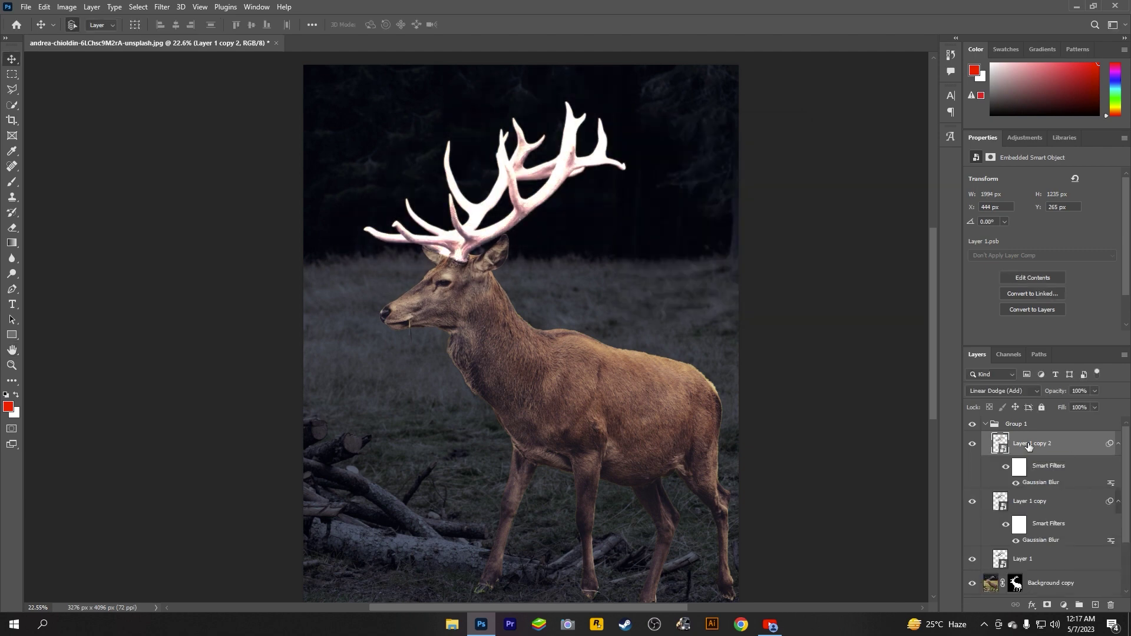
pyautogui.doubleClick(1040, 482)
pyautogui.write('1')
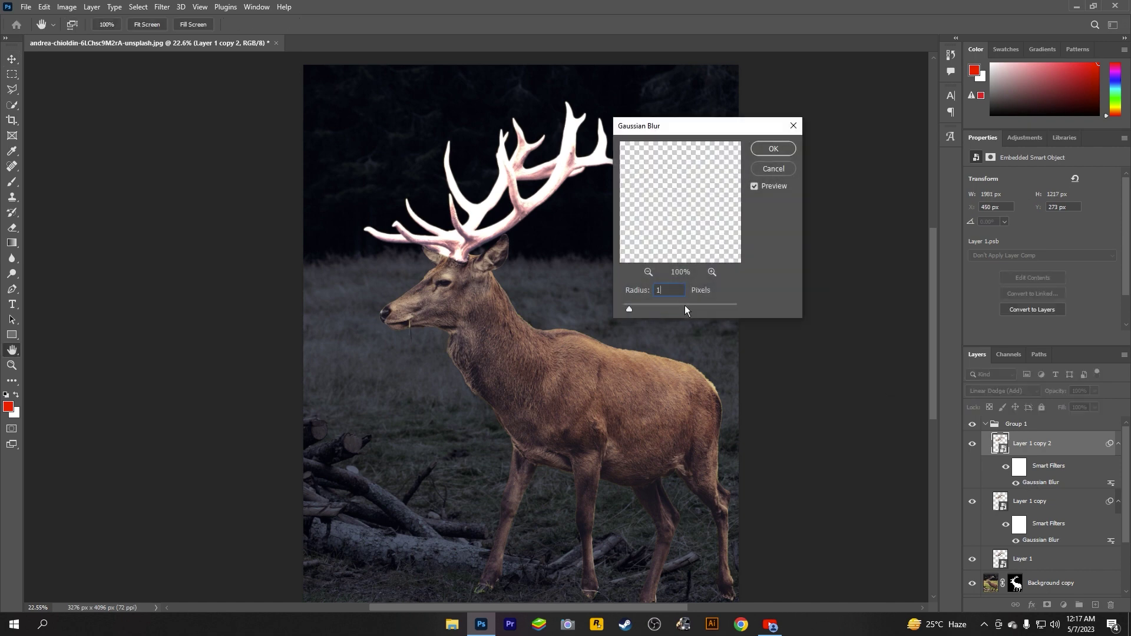
pyautogui.press('Return')
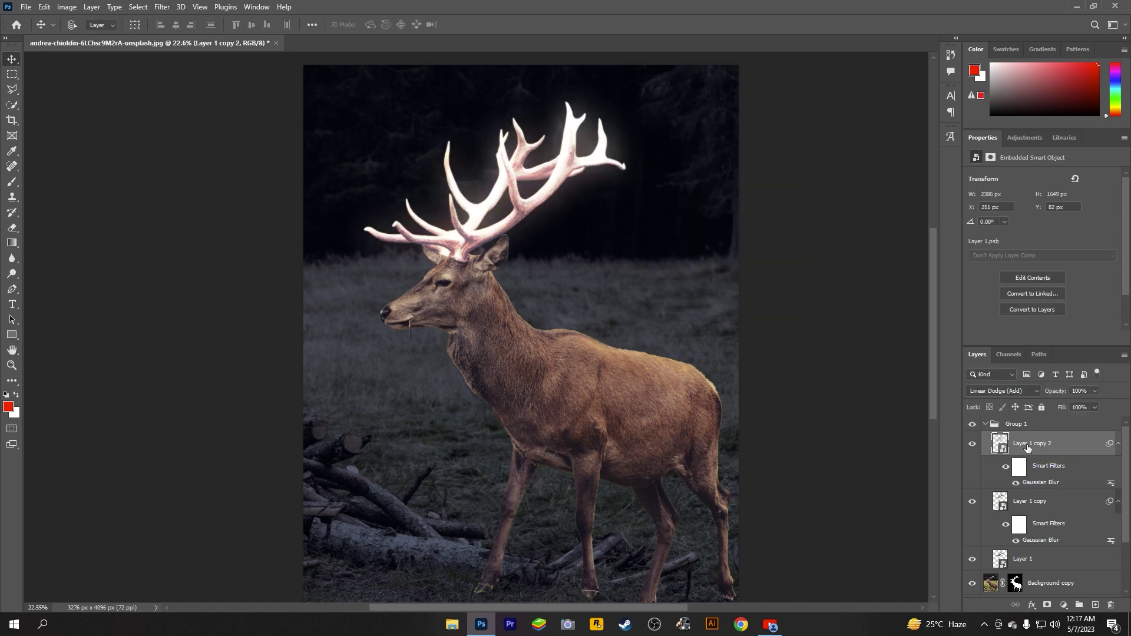
pyautogui.hotkey('ctrl', 'j')
pyautogui.doubleClick(1039, 482)
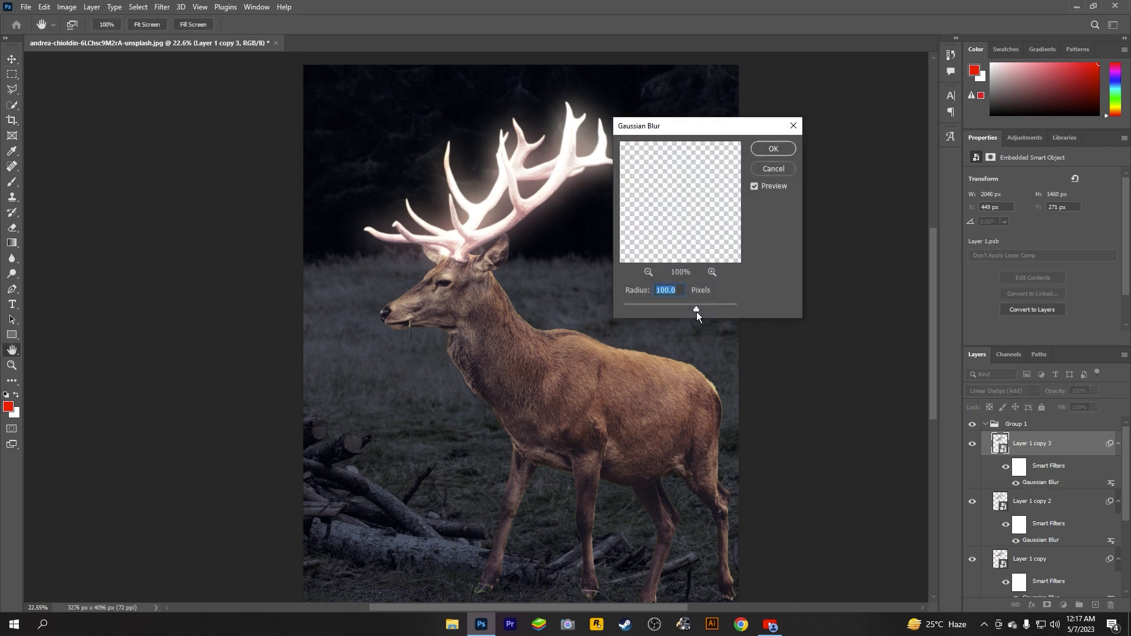
pyautogui.write('50')
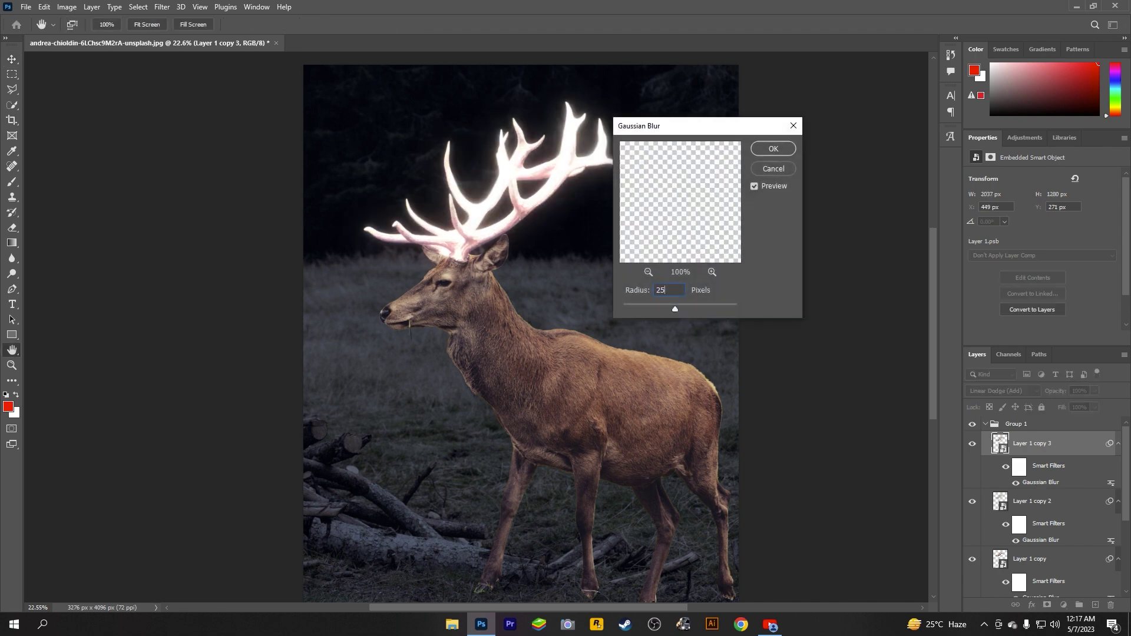
pyautogui.press('Return')
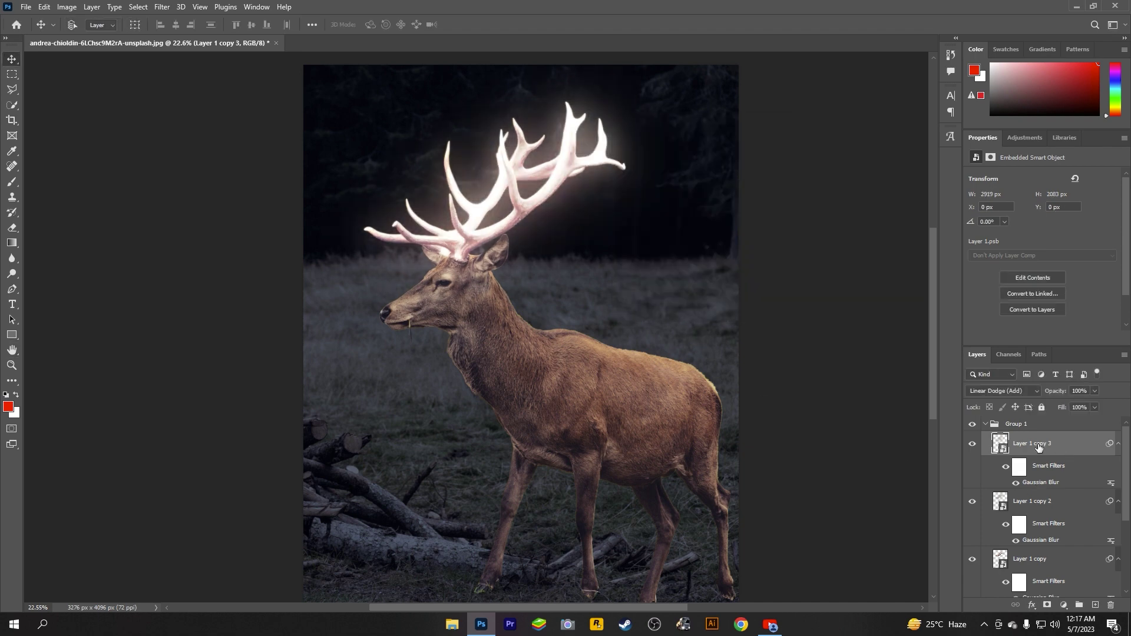
# - Add a fourth antler copy blurred at 500 px and collapse Group 1
pyautogui.hotkey('ctrl', 'j')
pyautogui.doubleClick(1039, 482)
pyautogui.write('500')
pyautogui.click(774, 149)
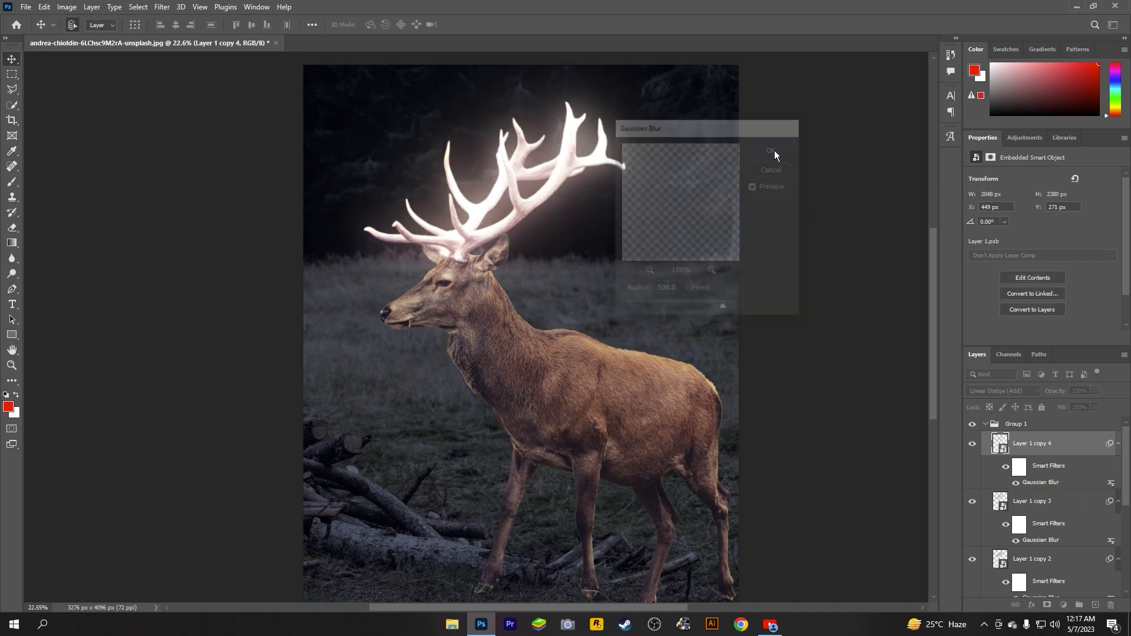
pyautogui.click(987, 425)
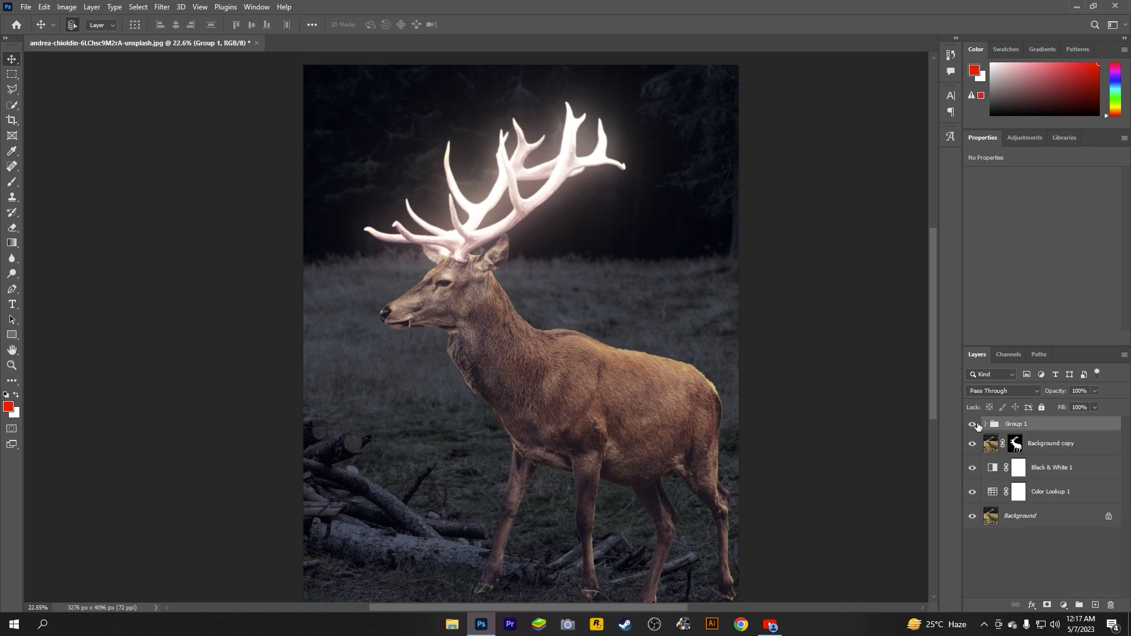
# - Add a colorized Hue/Saturation layer clipped to the antler glow group and boost its saturation
pyautogui.click(973, 425)
pyautogui.click(973, 427)
pyautogui.click(1064, 605)
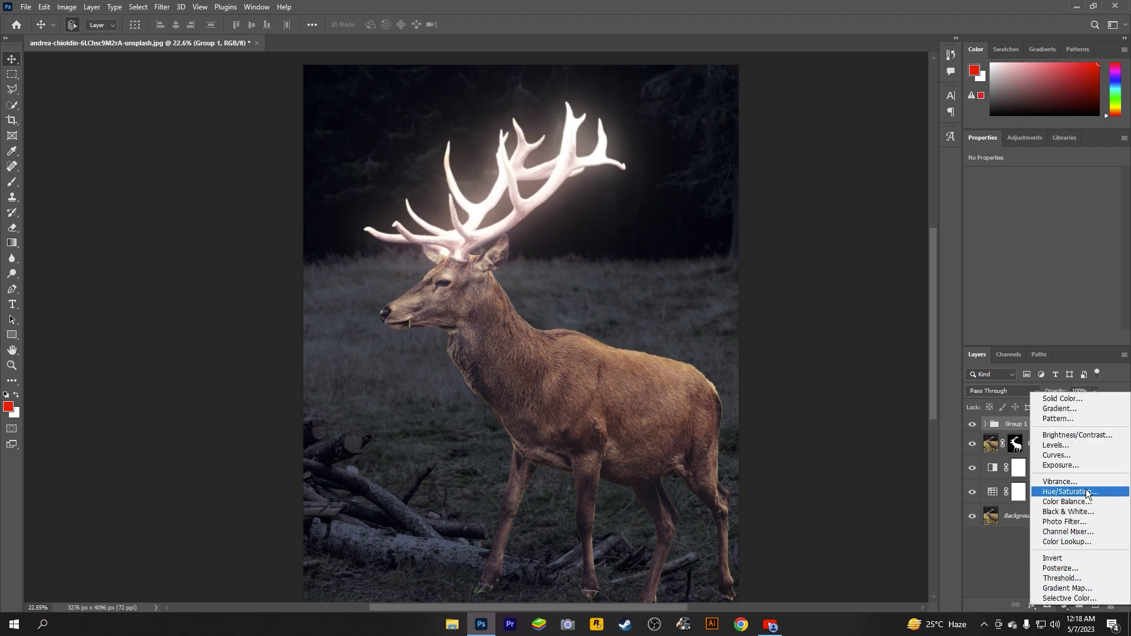
pyautogui.click(1086, 492)
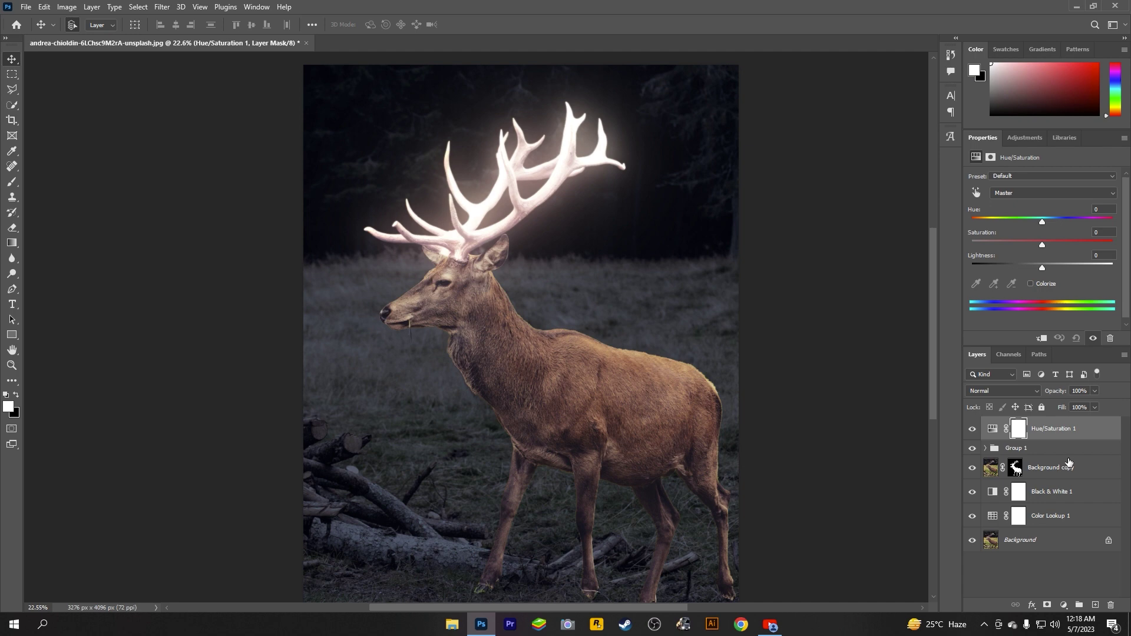
pyautogui.click(1031, 284)
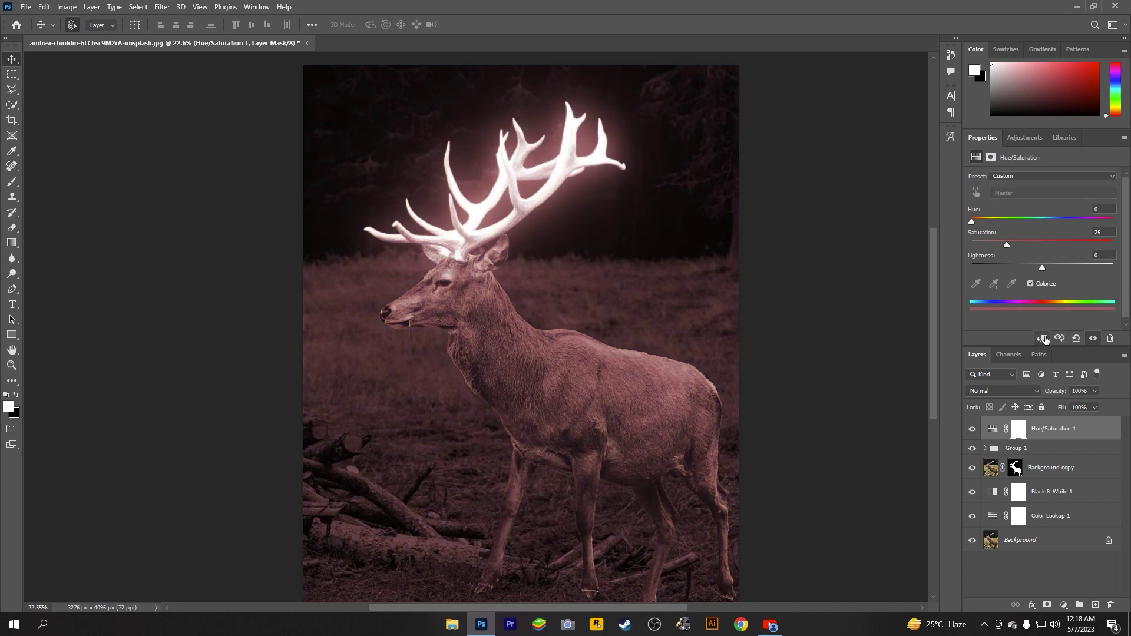
pyautogui.click(1043, 339)
pyautogui.moveTo(1006, 245); pyautogui.dragTo(1041, 245)
pyautogui.moveTo(971, 221); pyautogui.dragTo(1099, 223)
# - Set the glow tint to hue 30 for a warm orange, then close the Properties panel
pyautogui.moveTo(1042, 246); pyautogui.dragTo(1011, 245)
pyautogui.moveTo(1099, 222)
pyautogui.mouseDown()
pyautogui.moveTo(978, 221)
pyautogui.moveTo(1073, 243)
pyautogui.mouseUp()
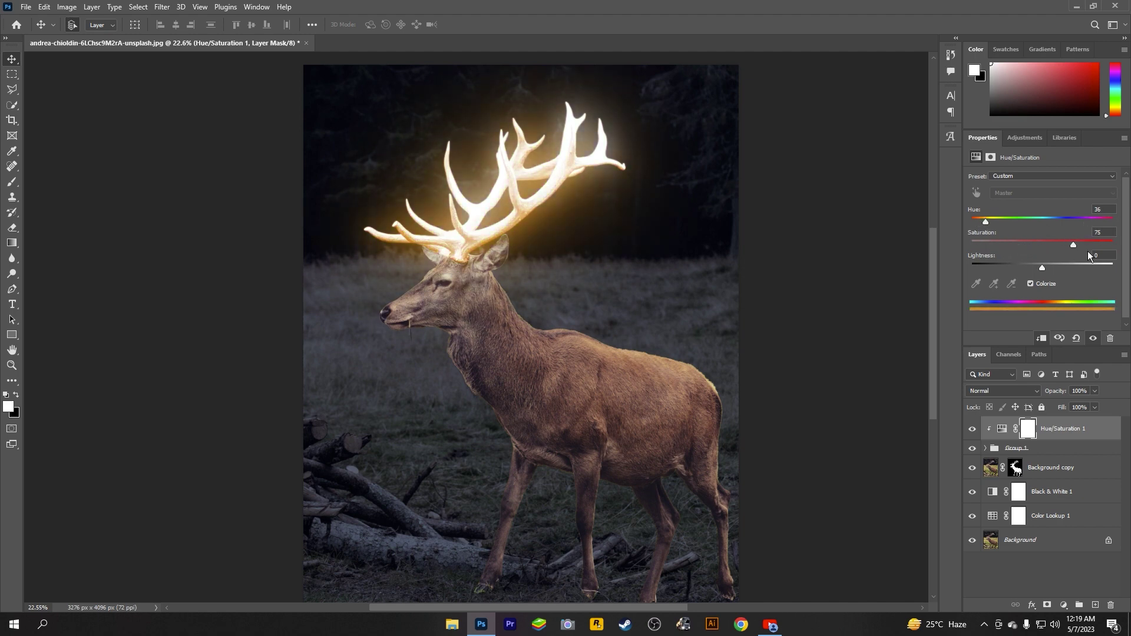
pyautogui.click(1100, 209)
pyautogui.press('Down')
pyautogui.press('Down')
pyautogui.press('Down')
pyautogui.press('BackSpace')
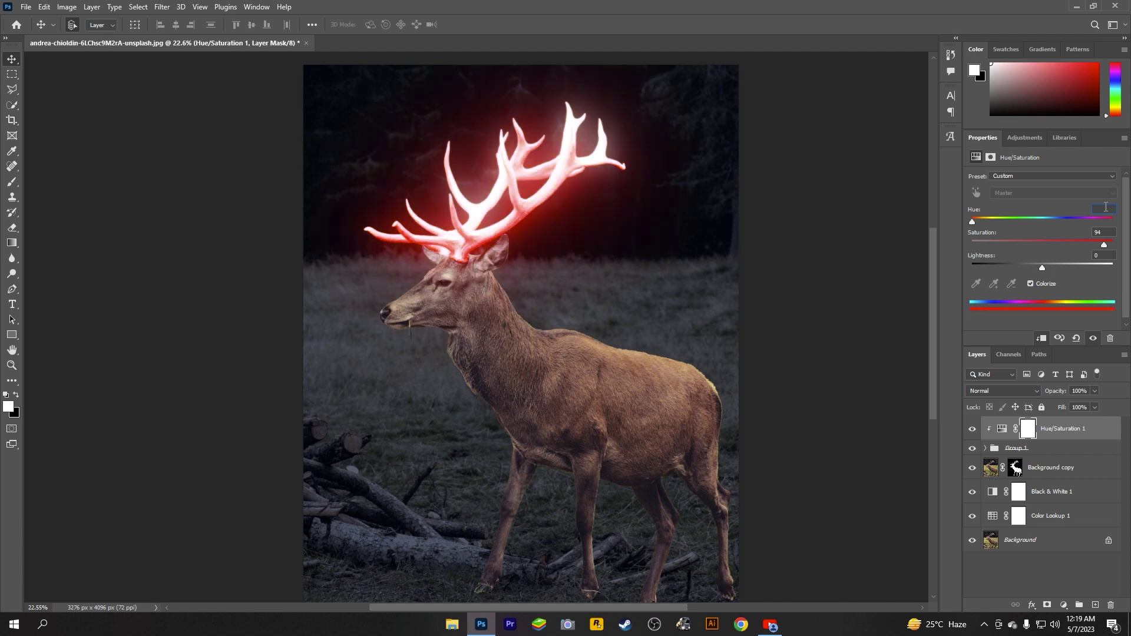
pyautogui.write('0')
pyautogui.press('Return')
pyautogui.click(1124, 137)
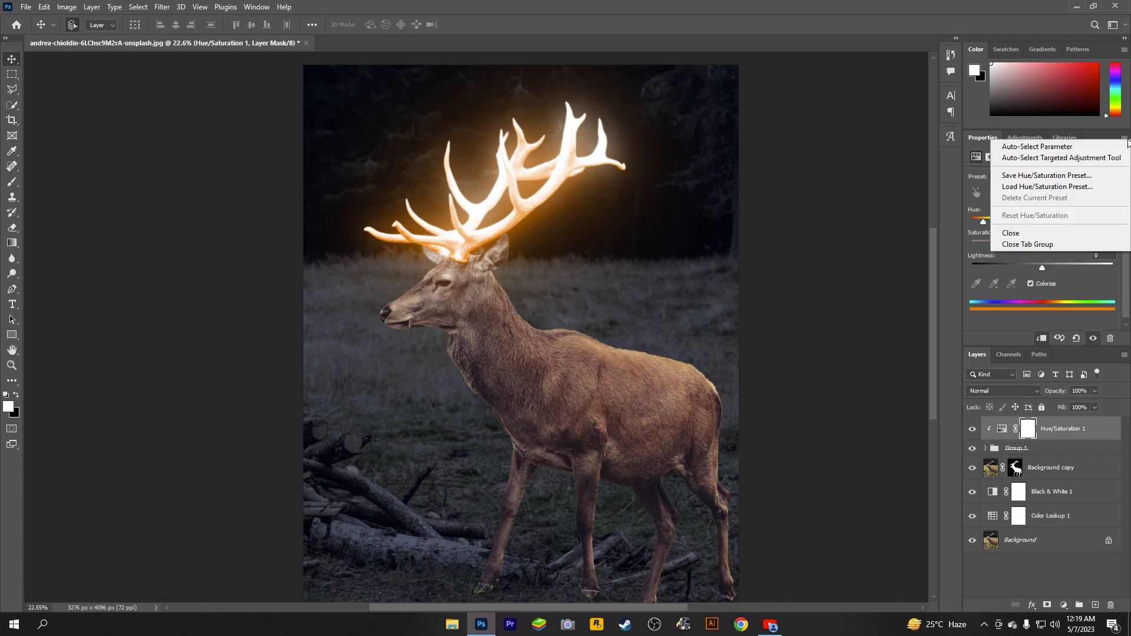
pyautogui.click(1022, 235)
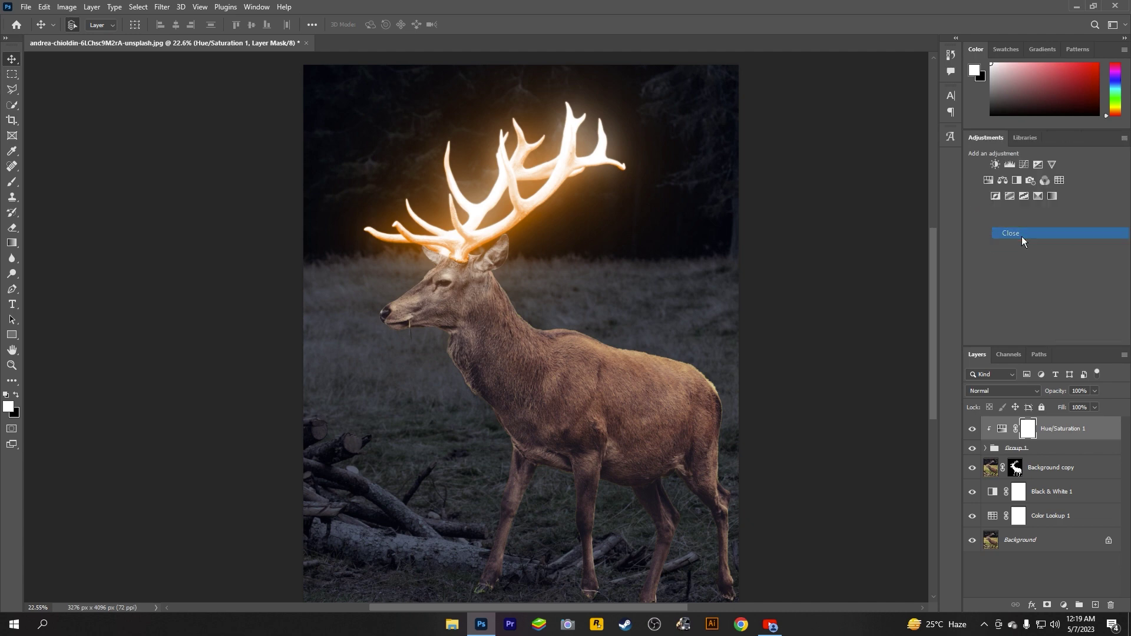
# - Add a Curves layer clipped to Background copy and pull the curve down to darken the deer
pyautogui.click(1039, 469)
pyautogui.click(1066, 607)
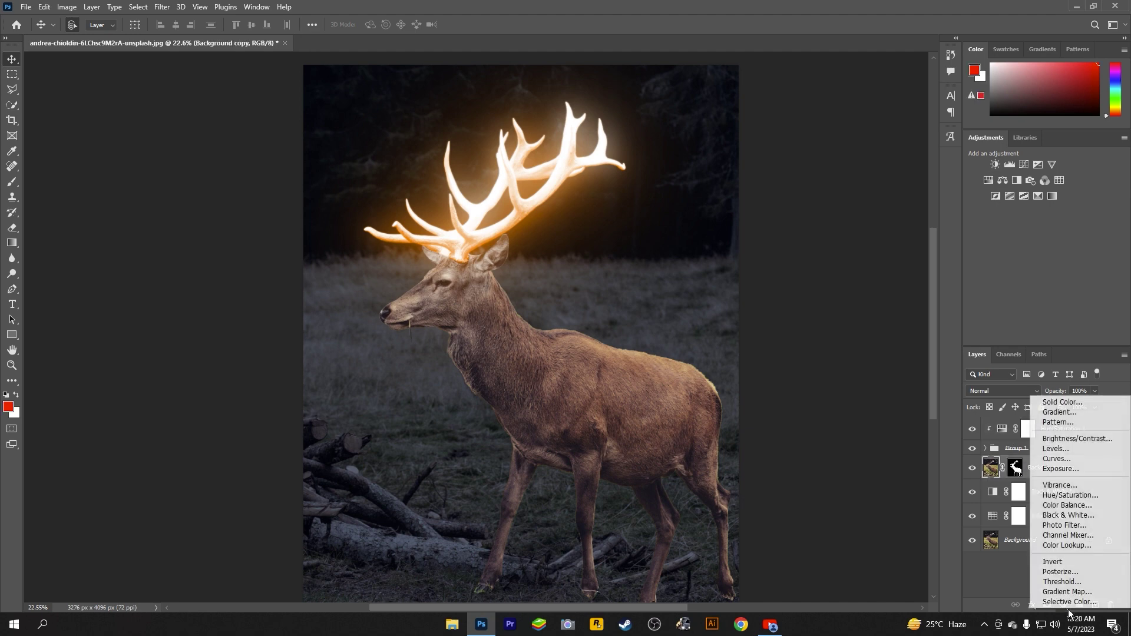
pyautogui.click(1060, 459)
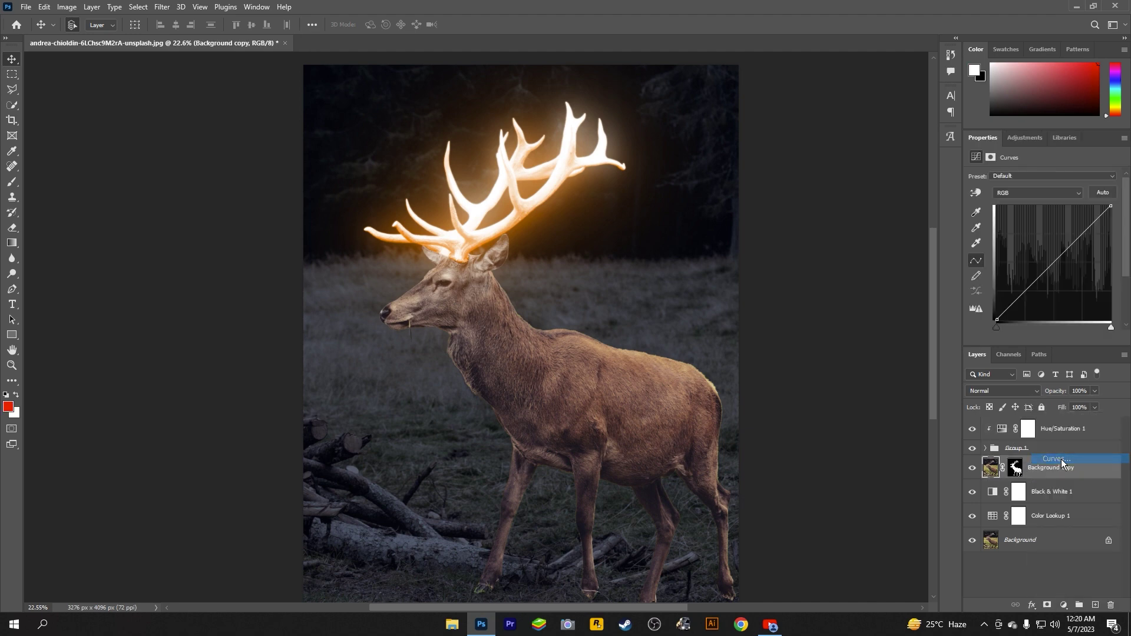
pyautogui.click(1040, 340)
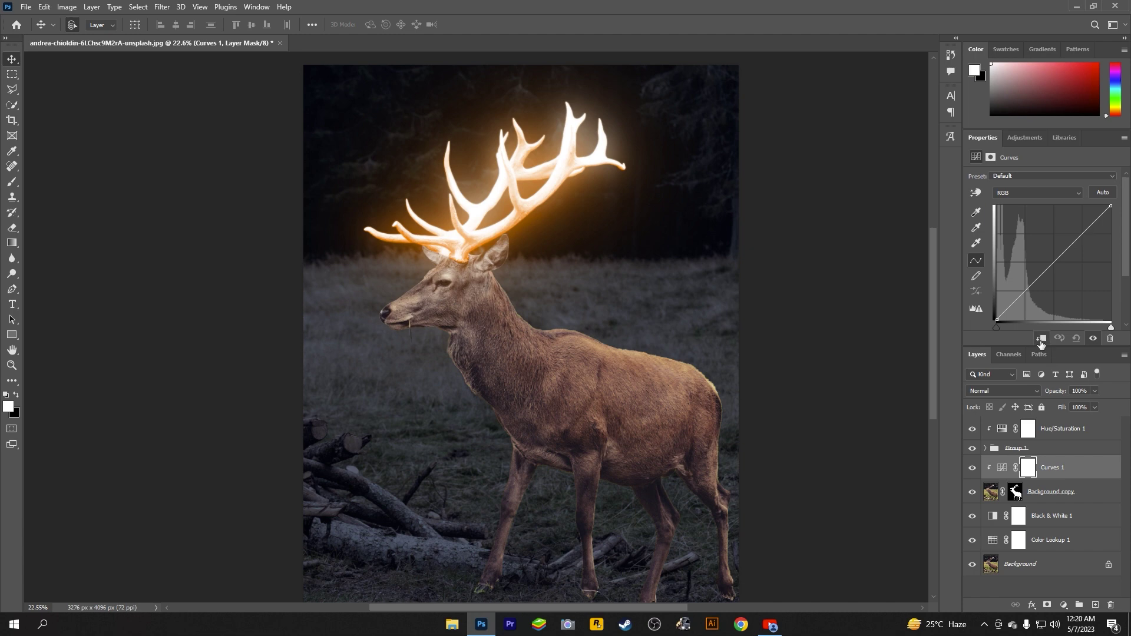
pyautogui.moveTo(1025, 289); pyautogui.dragTo(1037, 308)
# - Darken the deer further with the curve and pick a Soft Round brush for the Curves 1 mask
pyautogui.moveTo(1081, 234); pyautogui.dragTo(1091, 247)
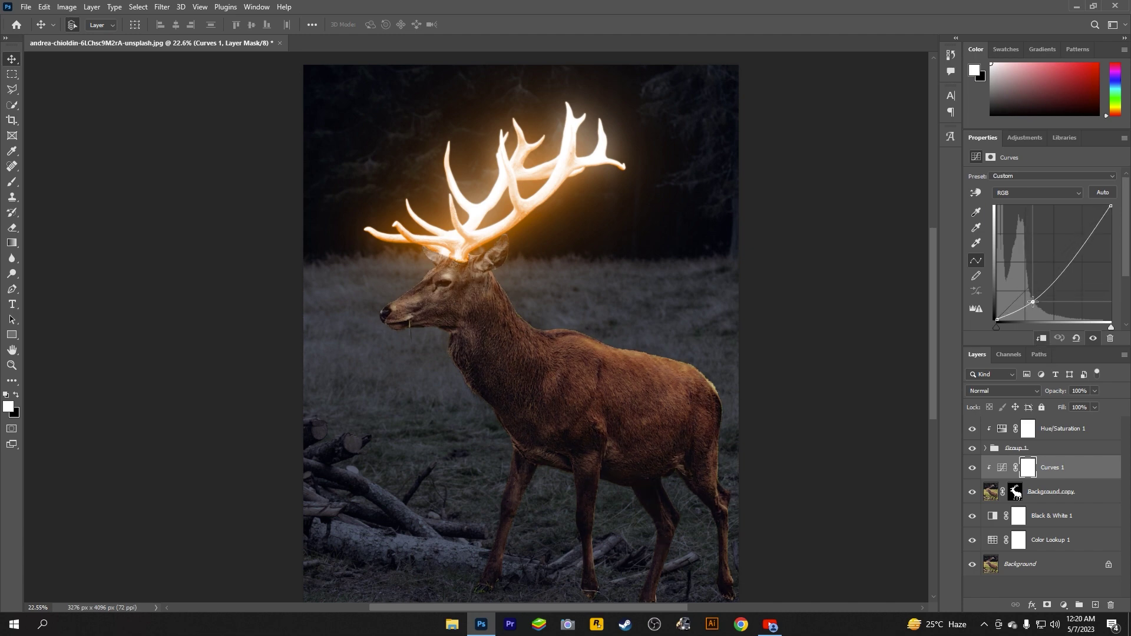
pyautogui.click(1030, 470)
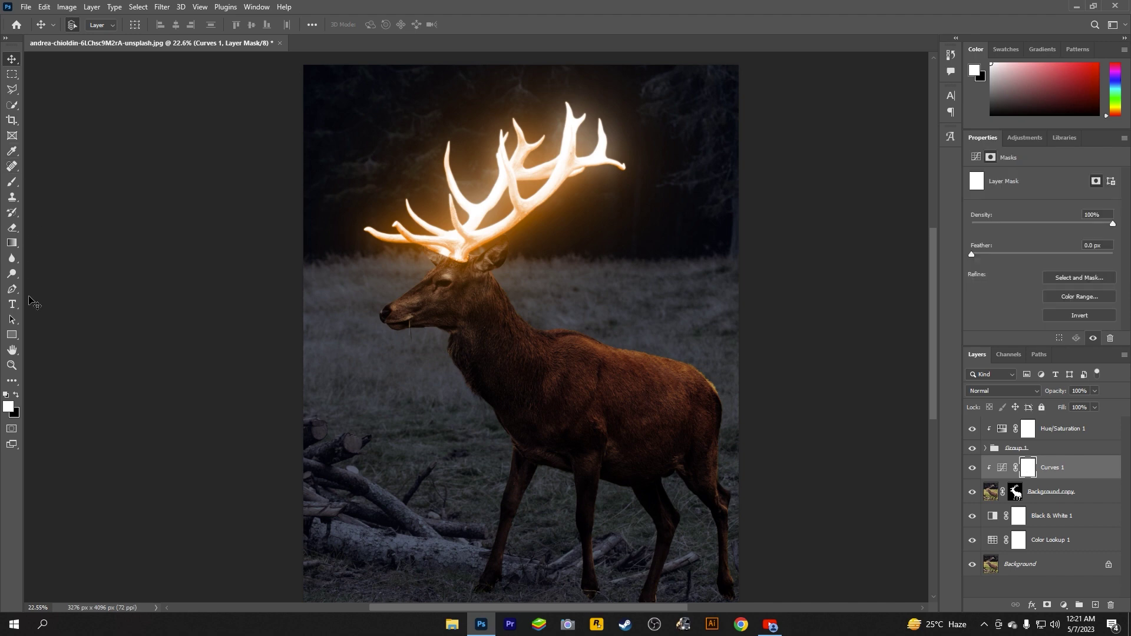
pyautogui.press('b')
pyautogui.click(53, 26)
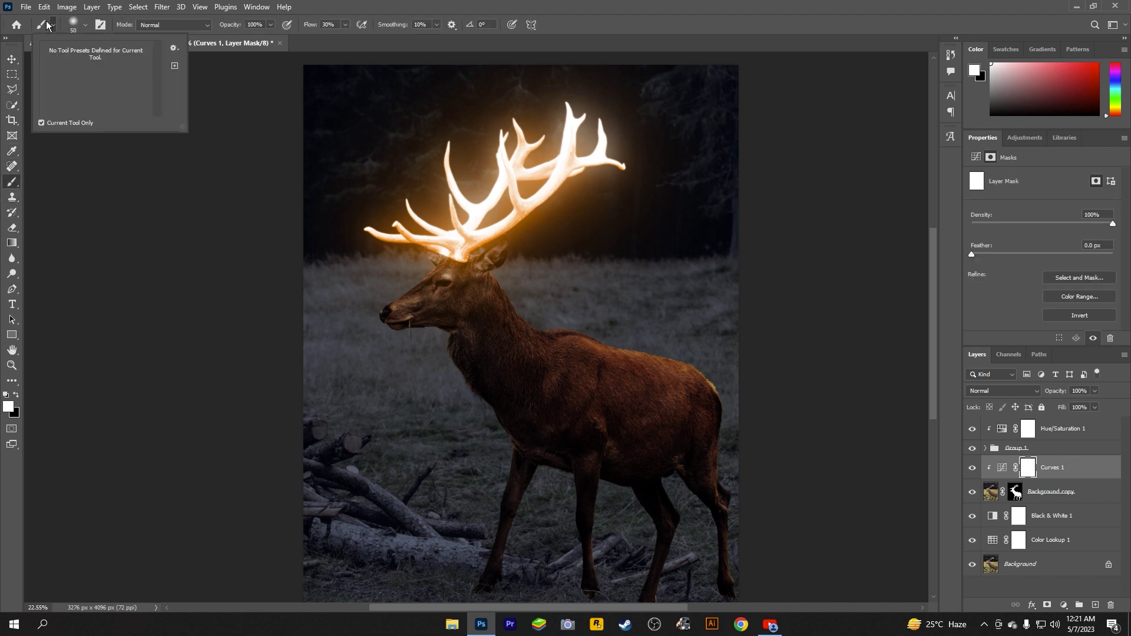
pyautogui.click(48, 25)
pyautogui.click(22, 158)
pyautogui.click(66, 181)
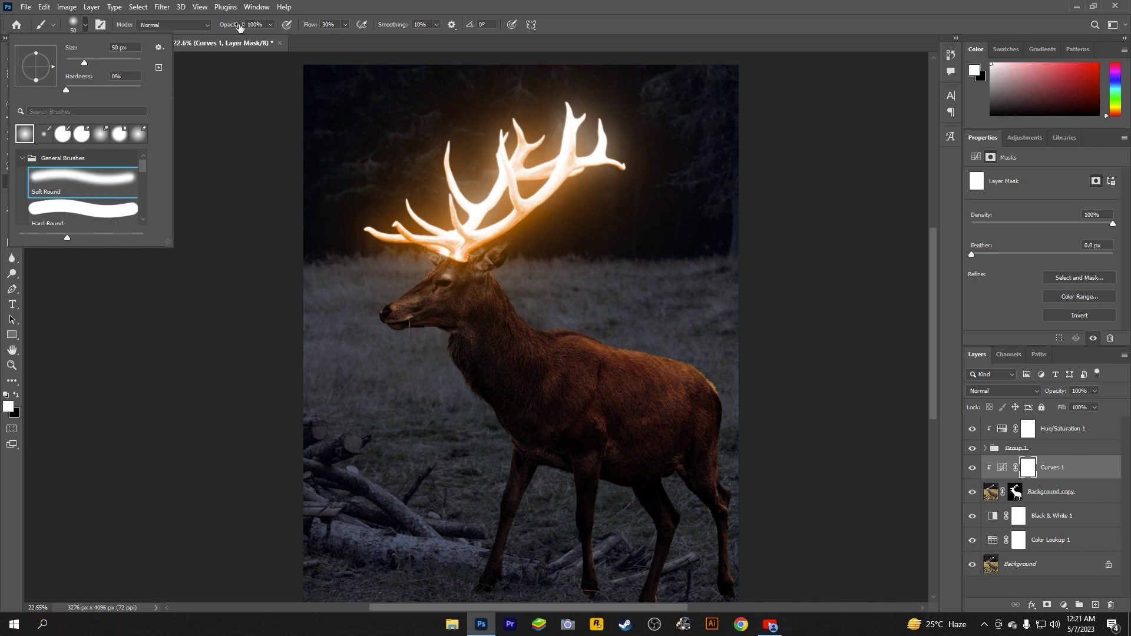
pyautogui.click(340, 57)
# - Paint black over the deer's head and neck with a 400–600 px brush
pyautogui.press(']')
pyautogui.press(']')
pyautogui.press(']')
pyautogui.press(']')
pyautogui.press(']')
pyautogui.press(']')
pyautogui.press(']')
pyautogui.press(']')
pyautogui.press(']')
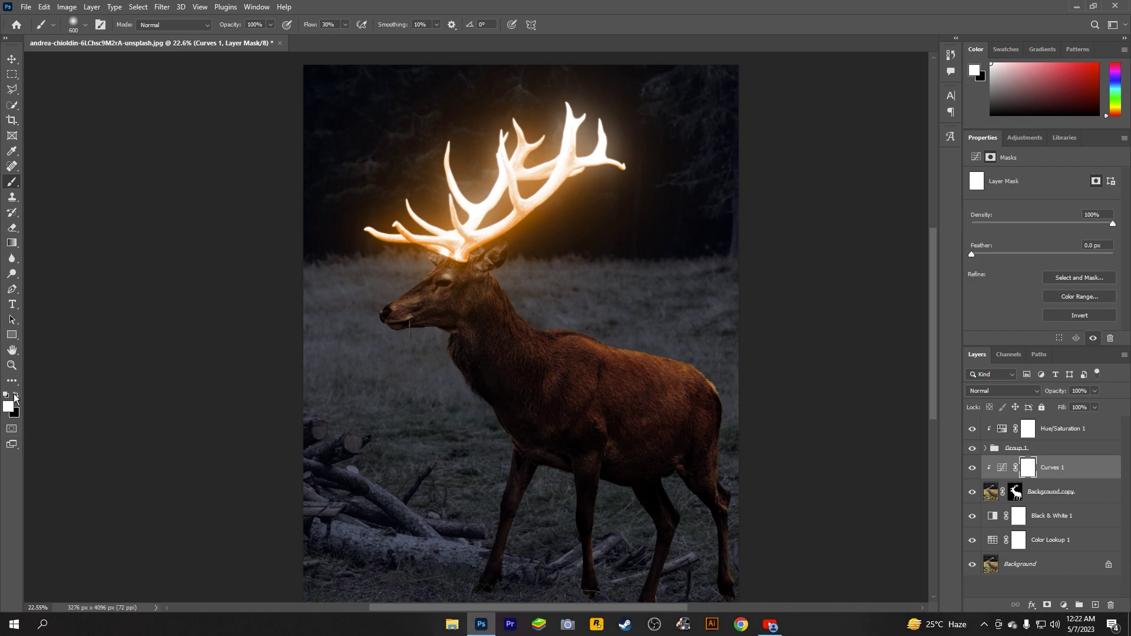
pyautogui.click(16, 398)
pyautogui.press('[')
pyautogui.press('[')
pyautogui.press('[')
pyautogui.moveTo(406, 283)
pyautogui.mouseDown()
pyautogui.moveTo(497, 283)
pyautogui.moveTo(704, 371)
pyautogui.moveTo(392, 312)
pyautogui.moveTo(704, 374)
pyautogui.moveTo(572, 306)
pyautogui.mouseUp()
pyautogui.press(']')
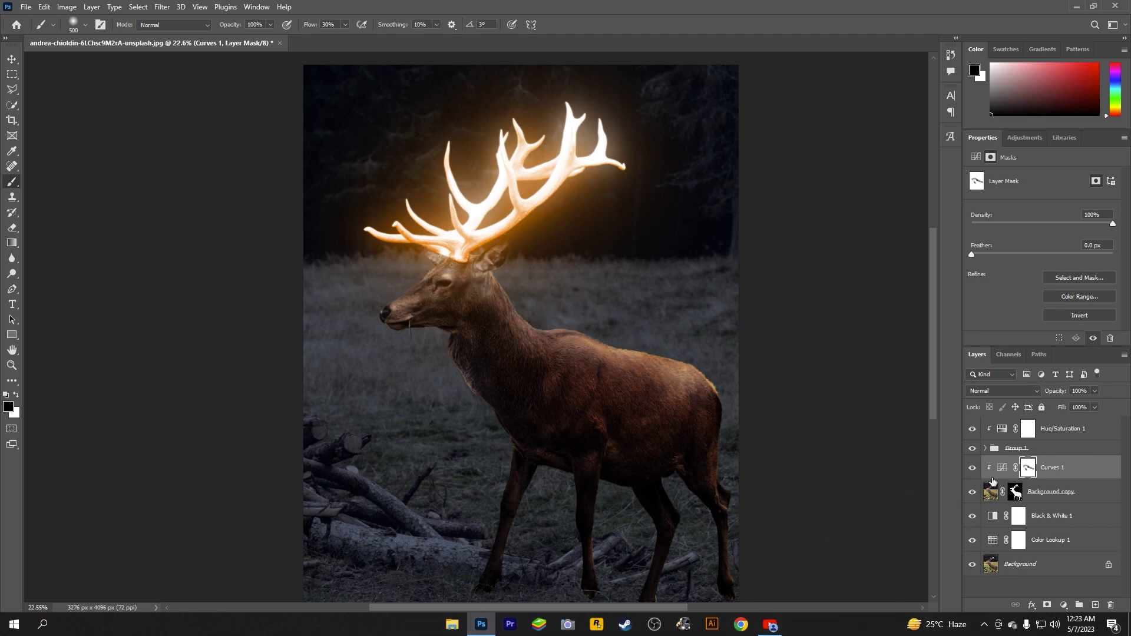
pyautogui.click(1045, 434)
# - Duplicate the orange tint layer, move it above Curves 1, clip it to the deer and select its mask
pyautogui.hotkey('ctrl', 'j')
pyautogui.hotkey('ctrl', 'alt', 'g')
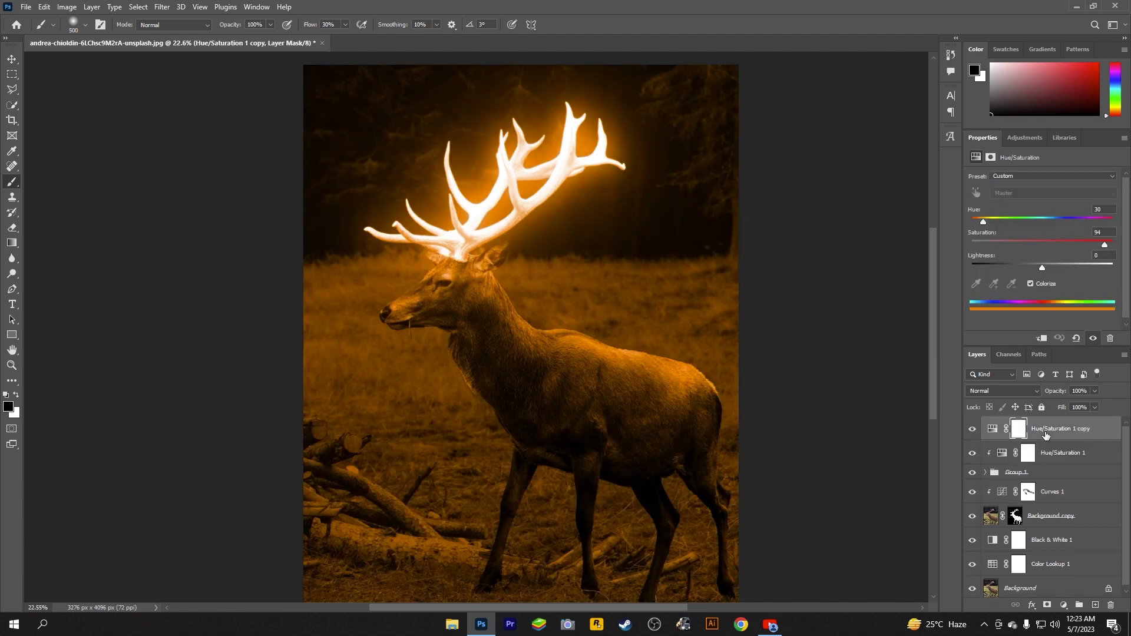
pyautogui.moveTo(1052, 434); pyautogui.dragTo(1046, 483)
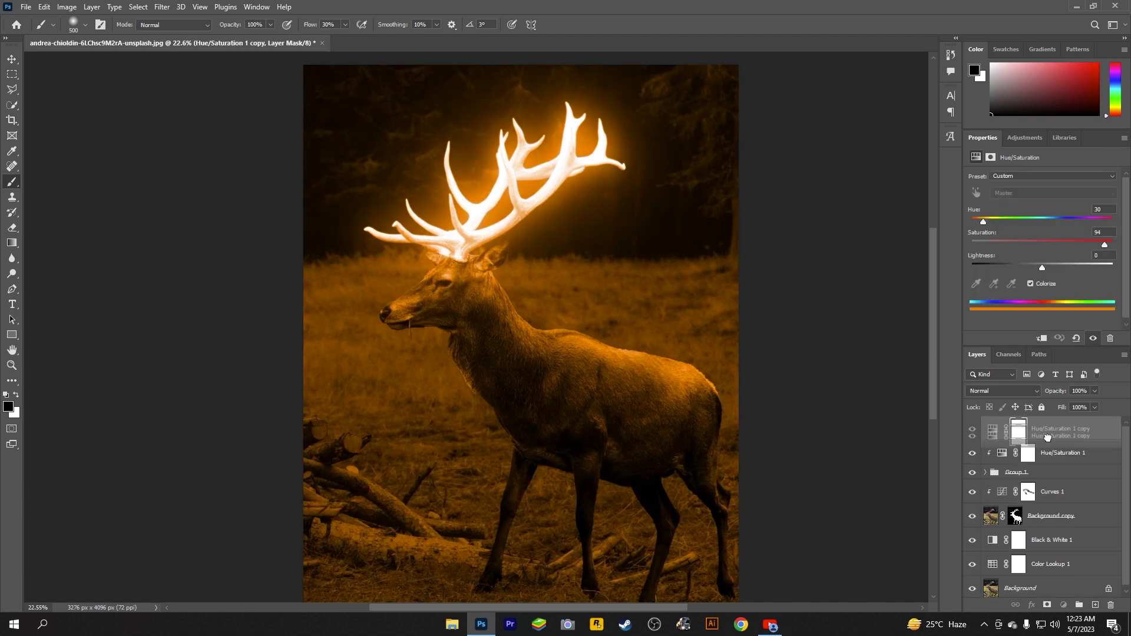
pyautogui.moveTo(1046, 483); pyautogui.dragTo(1046, 484)
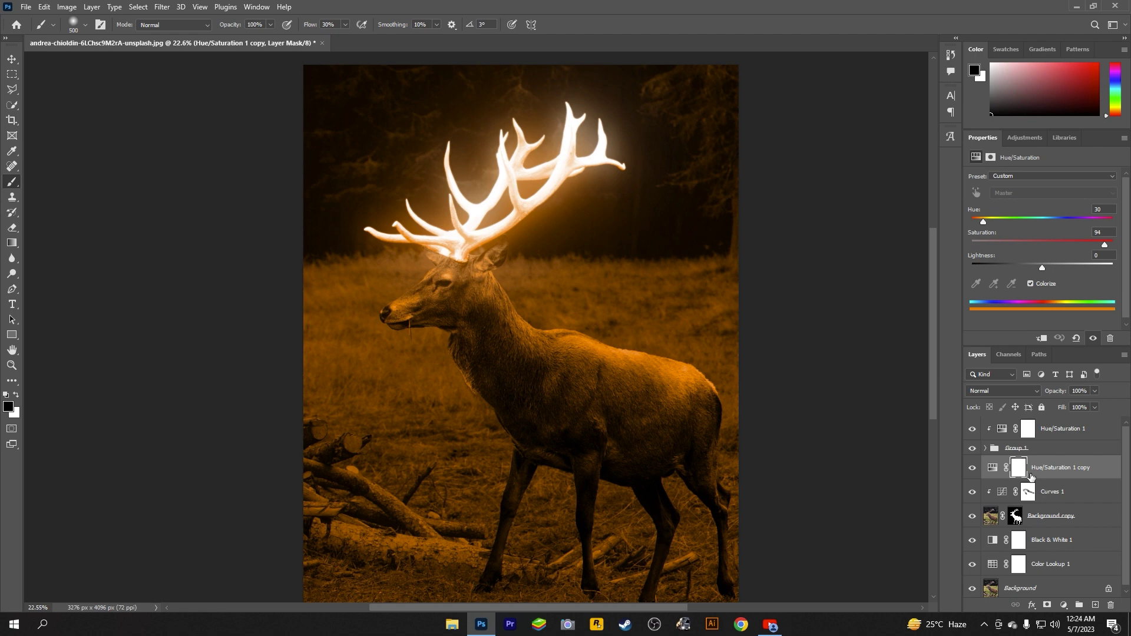
pyautogui.click(994, 469)
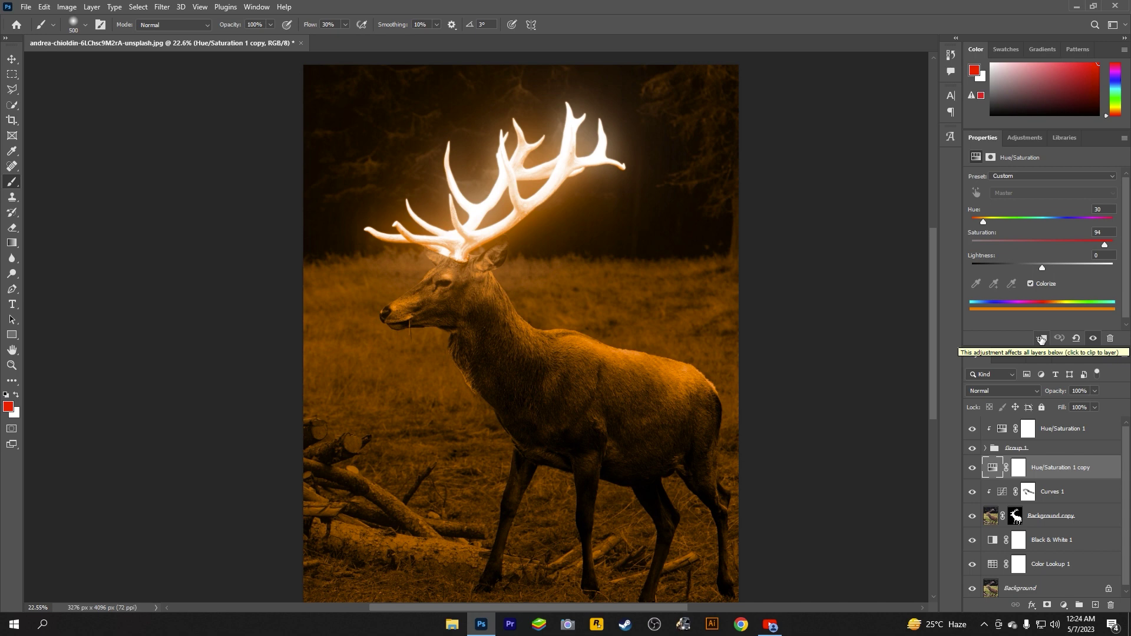
pyautogui.click(1041, 338)
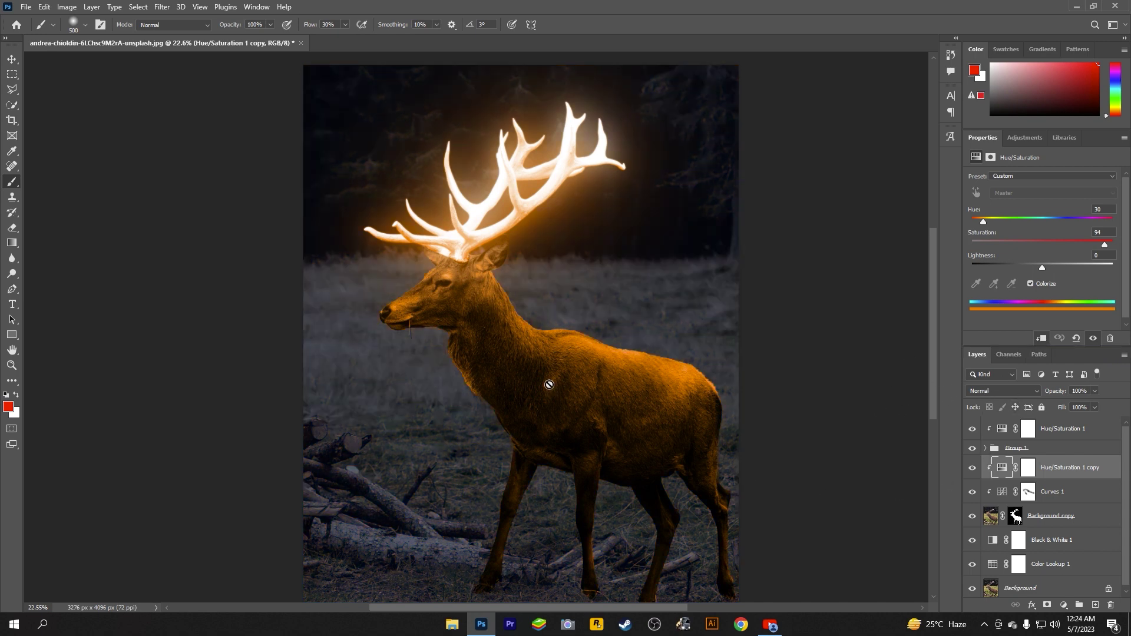
pyautogui.click(1028, 470)
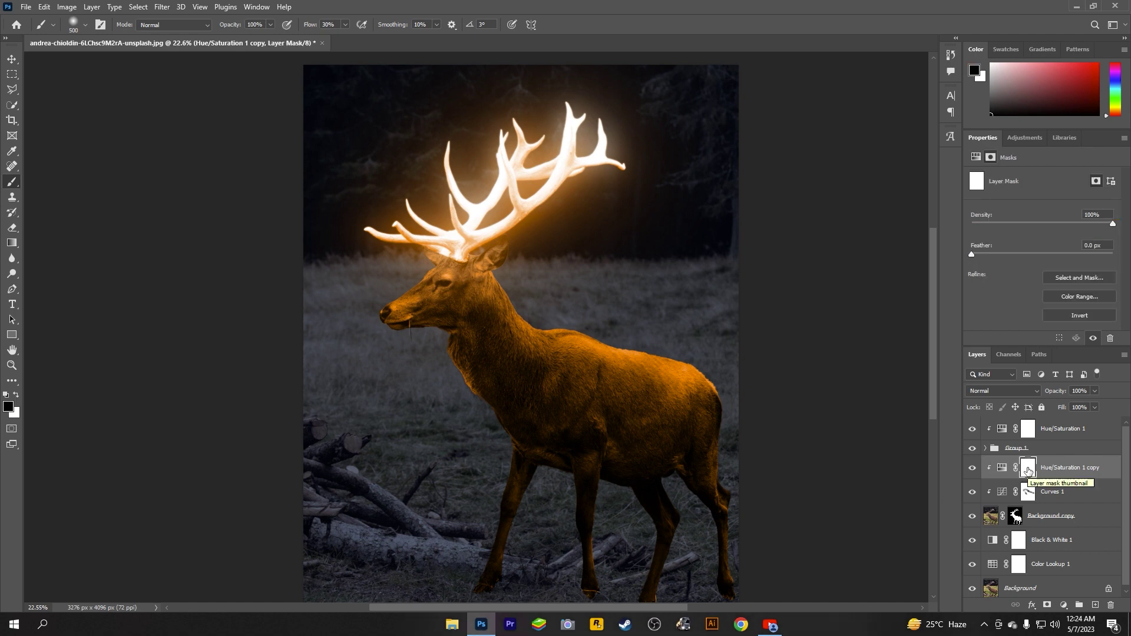
pyautogui.moveTo(1028, 470); pyautogui.dragTo(1030, 473)
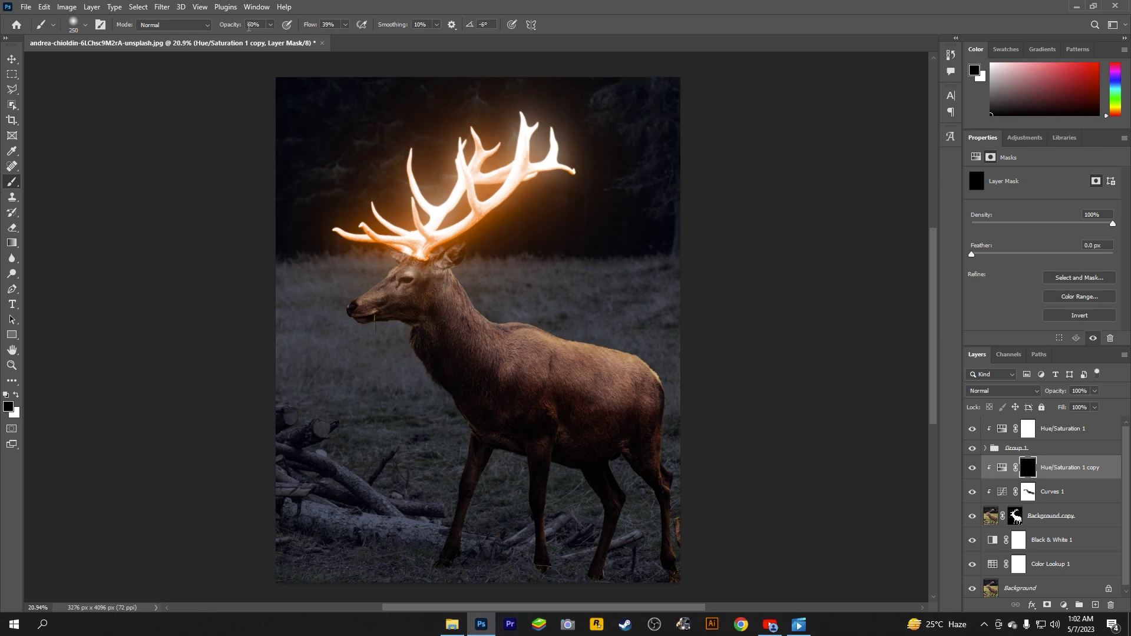
# - Paint white at 100% brush opacity along the deer's back, then lower the tint layer to 53%
pyautogui.moveTo(238, 28); pyautogui.dragTo(271, 30)
pyautogui.scroll(3, 358, 298)
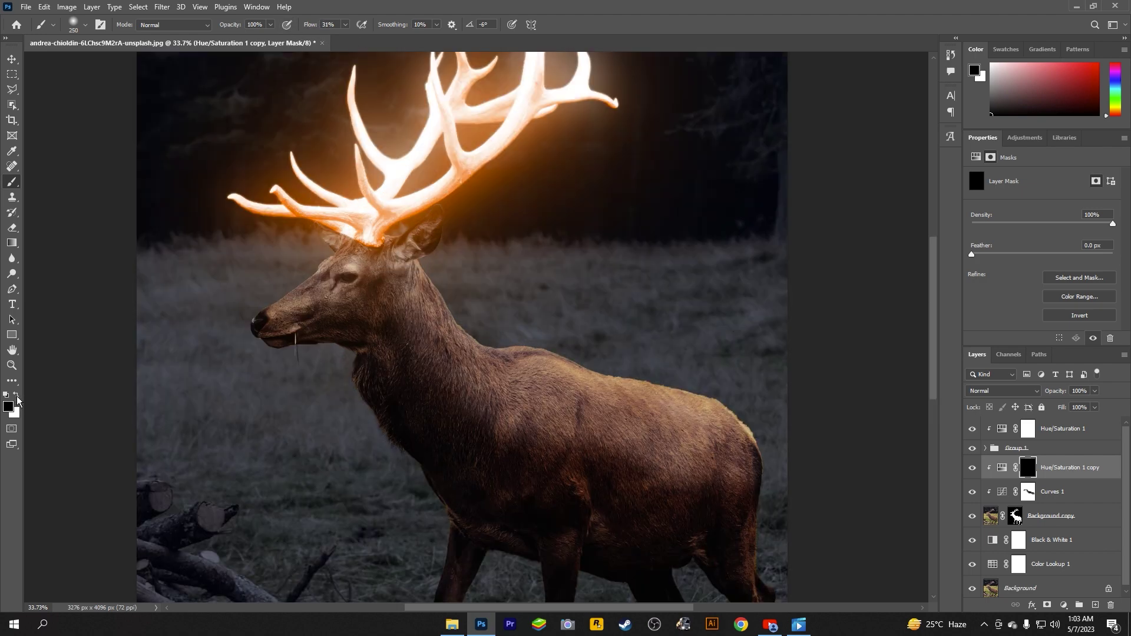
pyautogui.click(16, 396)
pyautogui.scroll(2, 356, 245)
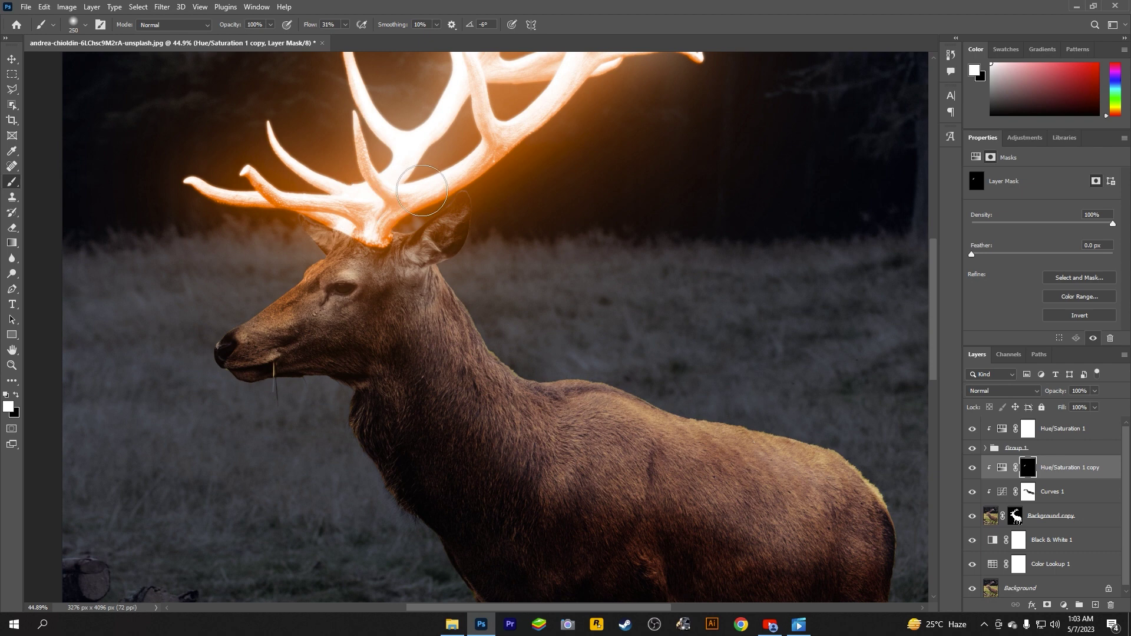
pyautogui.moveTo(521, 364); pyautogui.dragTo(709, 432)
pyautogui.scroll(-3, 708, 432)
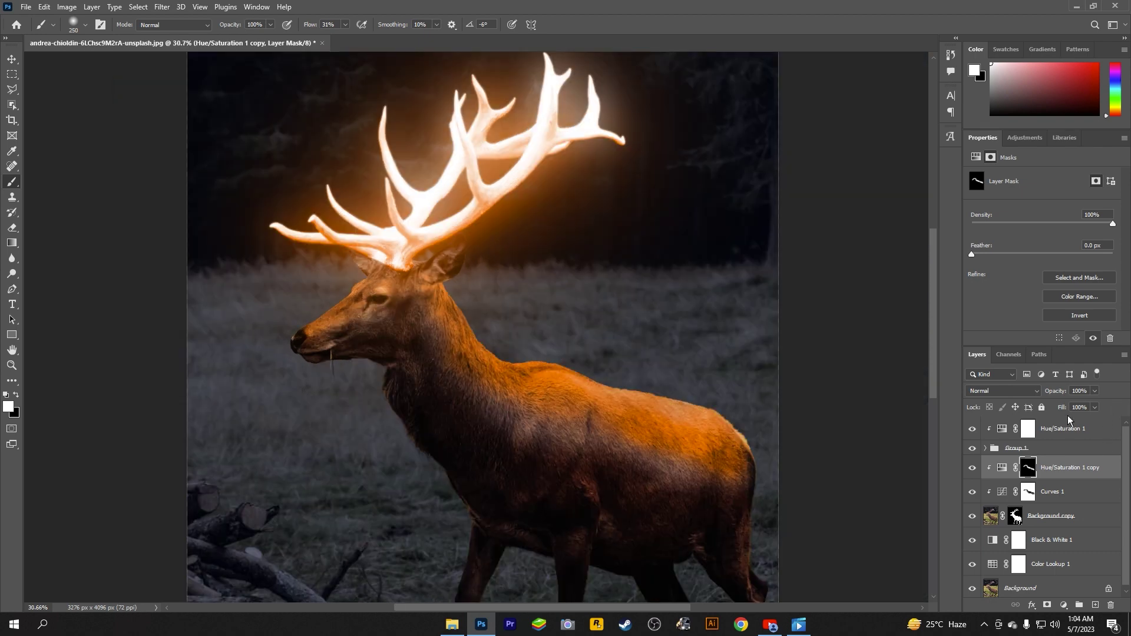
pyautogui.moveTo(1068, 391); pyautogui.dragTo(1051, 392)
pyautogui.click(1058, 428)
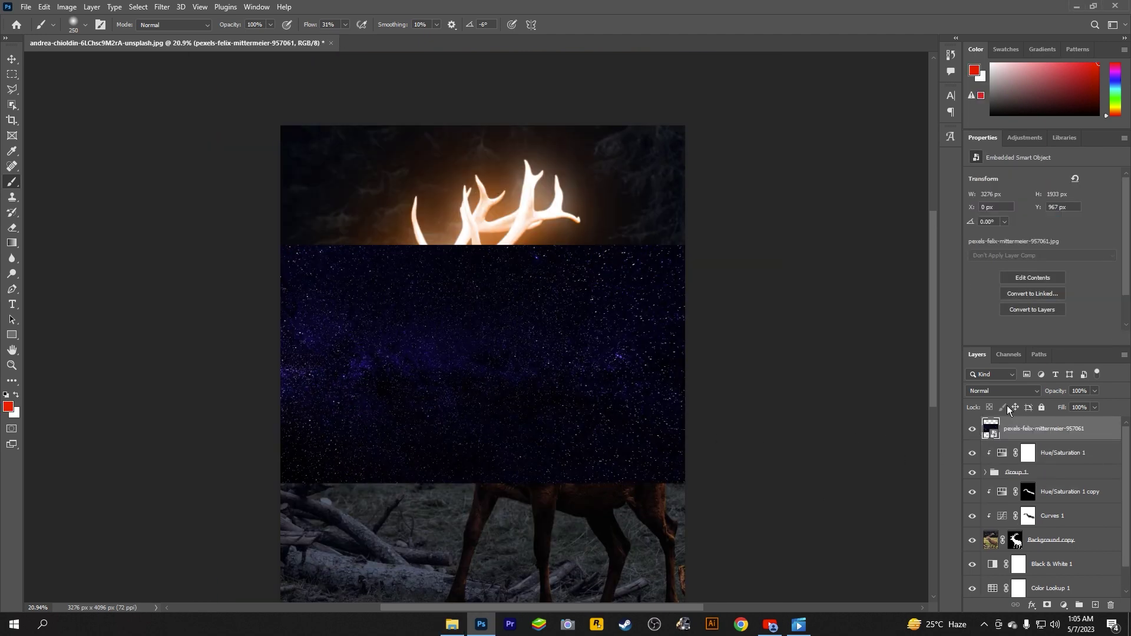
# - Set the star layer to Screen and scale it past every canvas edge with Free Transform
pyautogui.click(1008, 393)
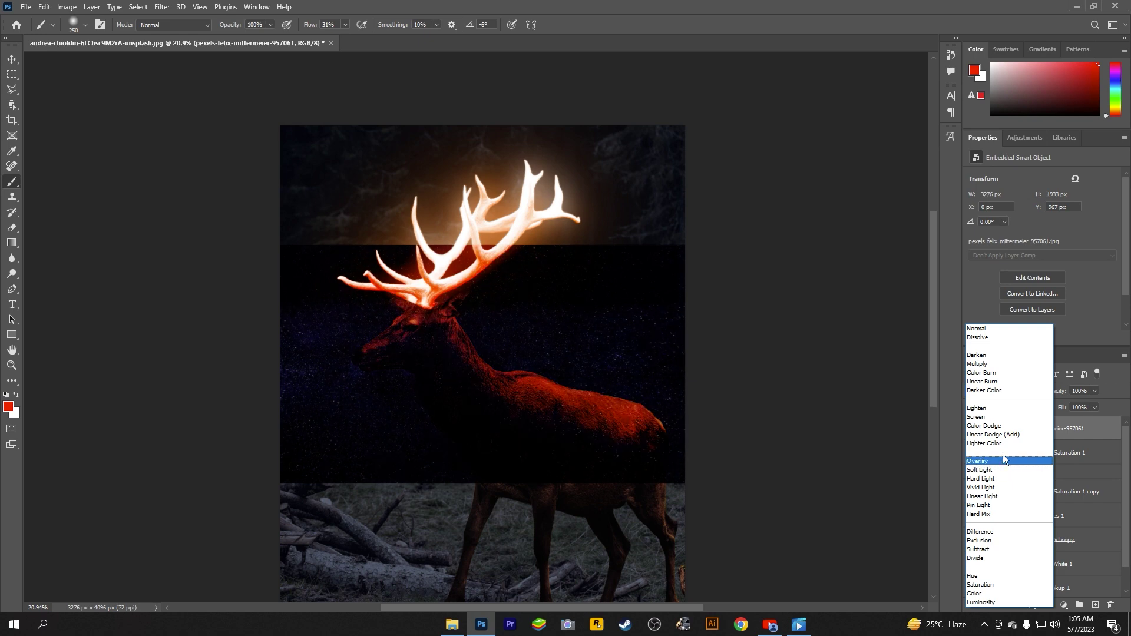
pyautogui.click(988, 418)
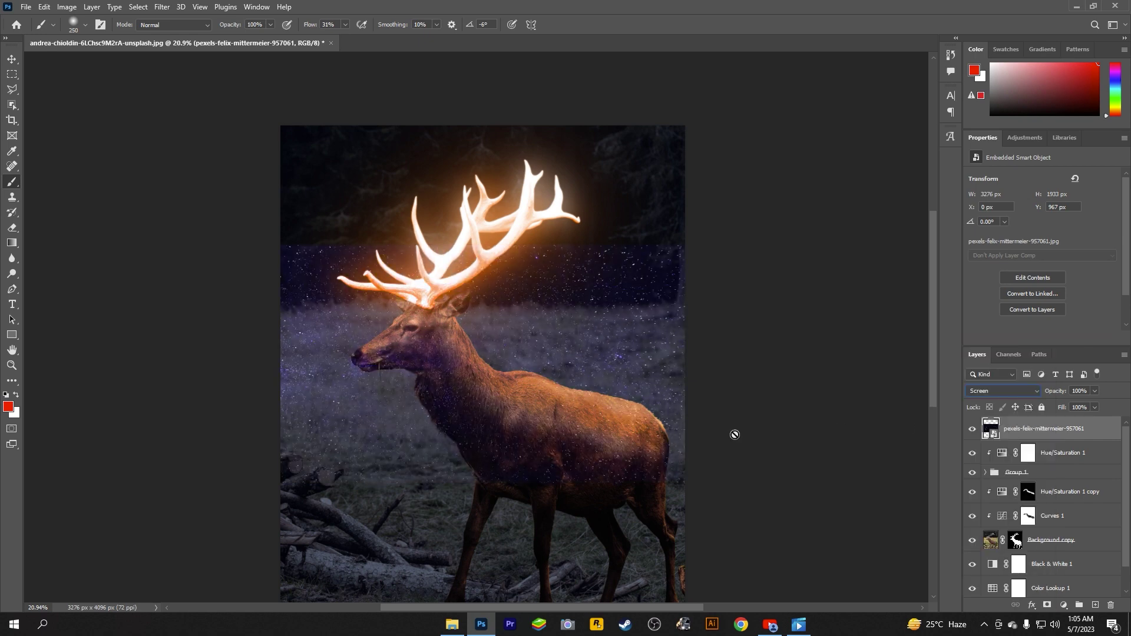
pyautogui.press('v')
pyautogui.hotkey('ctrl', 't')
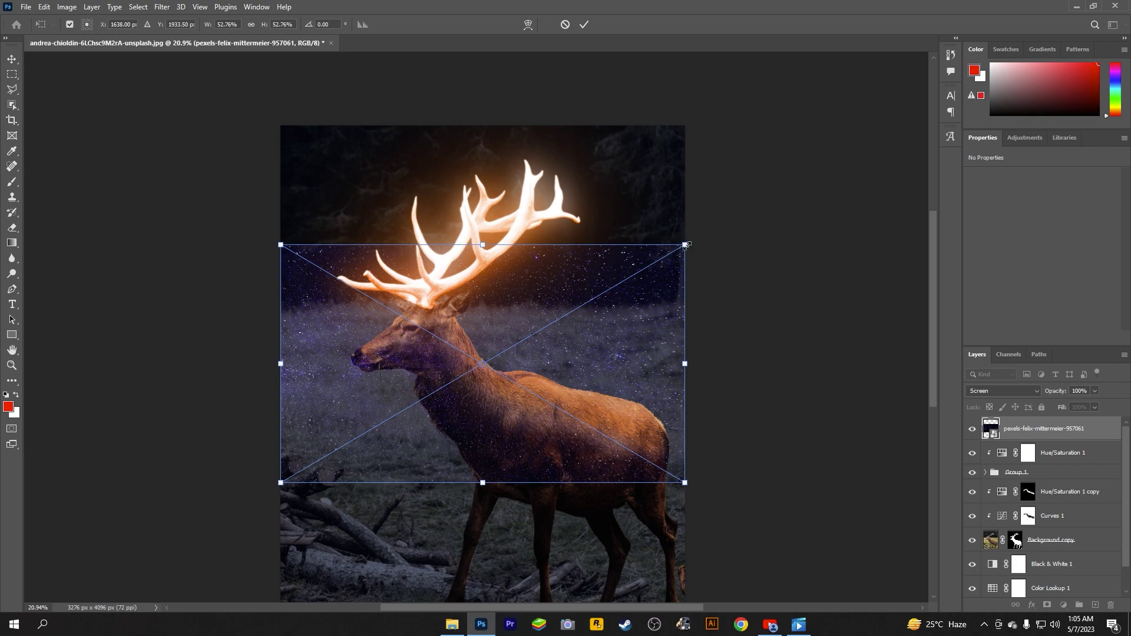
pyautogui.moveTo(684, 244); pyautogui.dragTo(793, 182)
pyautogui.moveTo(592, 300); pyautogui.dragTo(533, 228)
pyautogui.moveTo(731, 421)
pyautogui.mouseDown()
pyautogui.moveTo(911, 574)
pyautogui.moveTo(928, 567)
pyautogui.mouseUp()
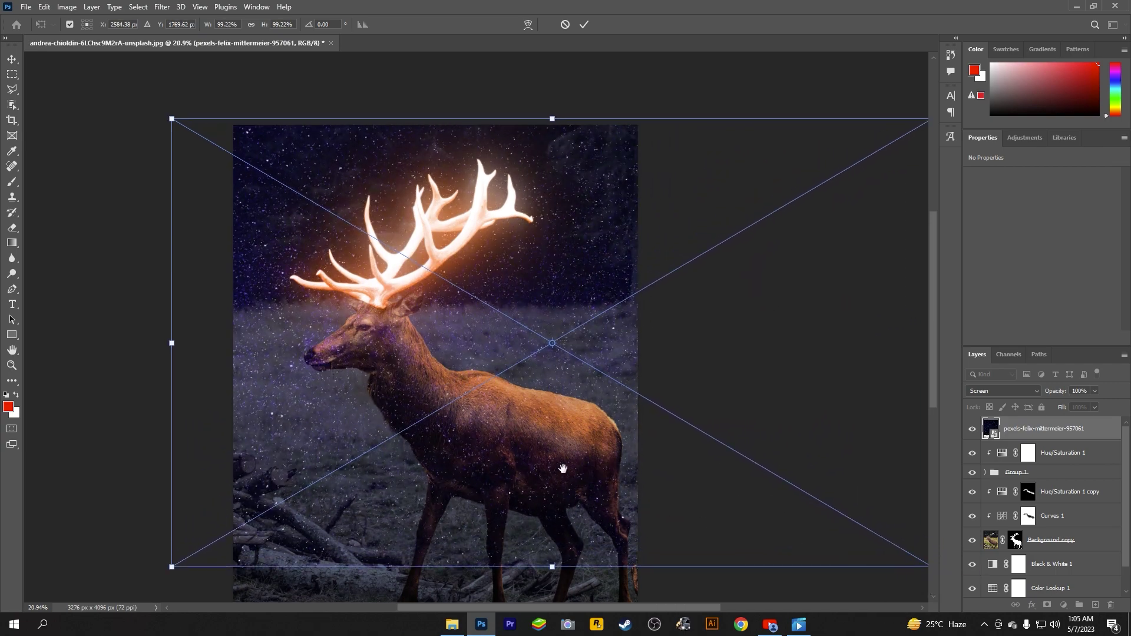
pyautogui.moveTo(571, 499); pyautogui.dragTo(623, 351)
pyautogui.scroll(-2, 623, 351)
pyautogui.press('Return')
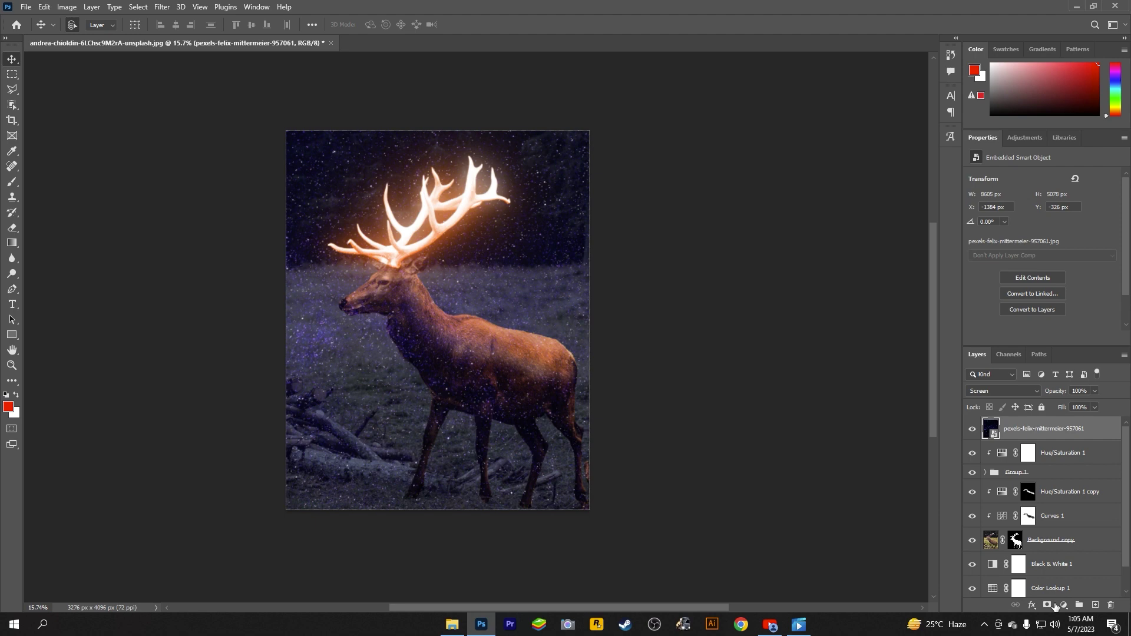
# - Give the stars an inverted black mask and paint white sparkles back around the antlers
pyautogui.click(1048, 605)
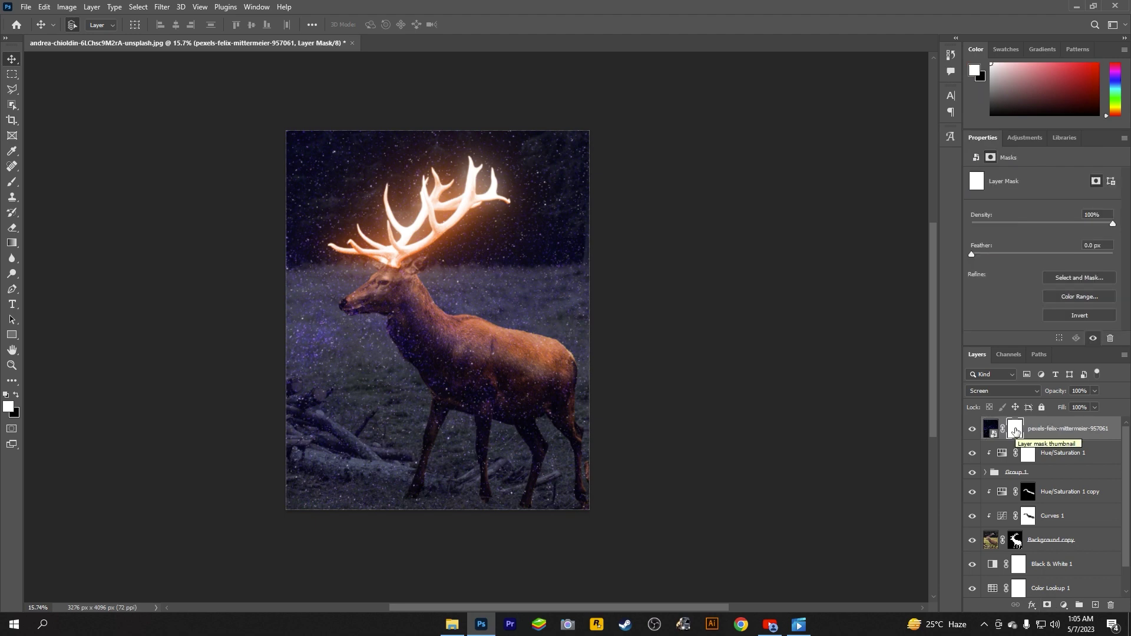
pyautogui.hotkey('ctrl', 'i')
pyautogui.scroll(3, 450, 261)
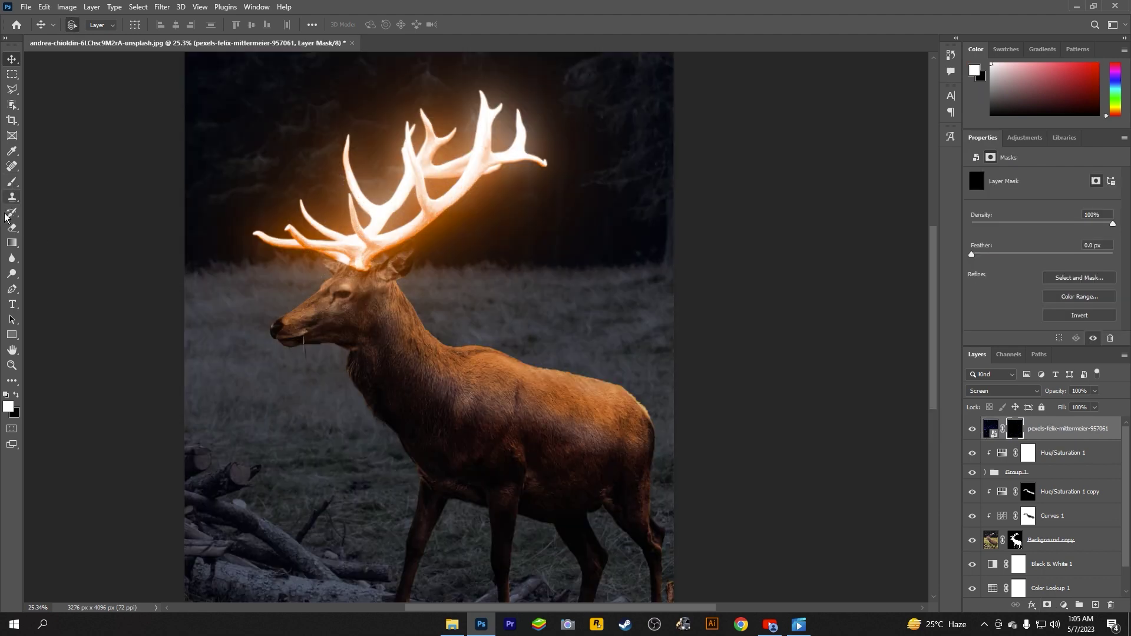
pyautogui.press('b')
pyautogui.scroll(3, 404, 56)
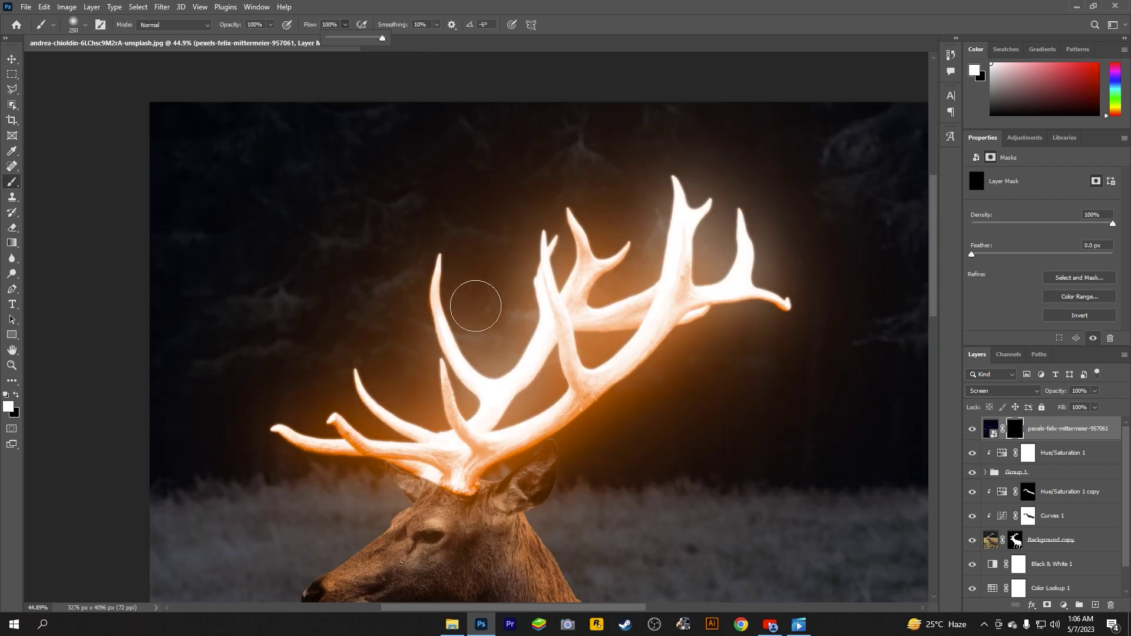
pyautogui.press('[')
pyautogui.press('[')
pyautogui.press('[')
pyautogui.moveTo(442, 256)
pyautogui.mouseDown()
pyautogui.moveTo(439, 327)
pyautogui.moveTo(766, 270)
pyautogui.mouseUp()
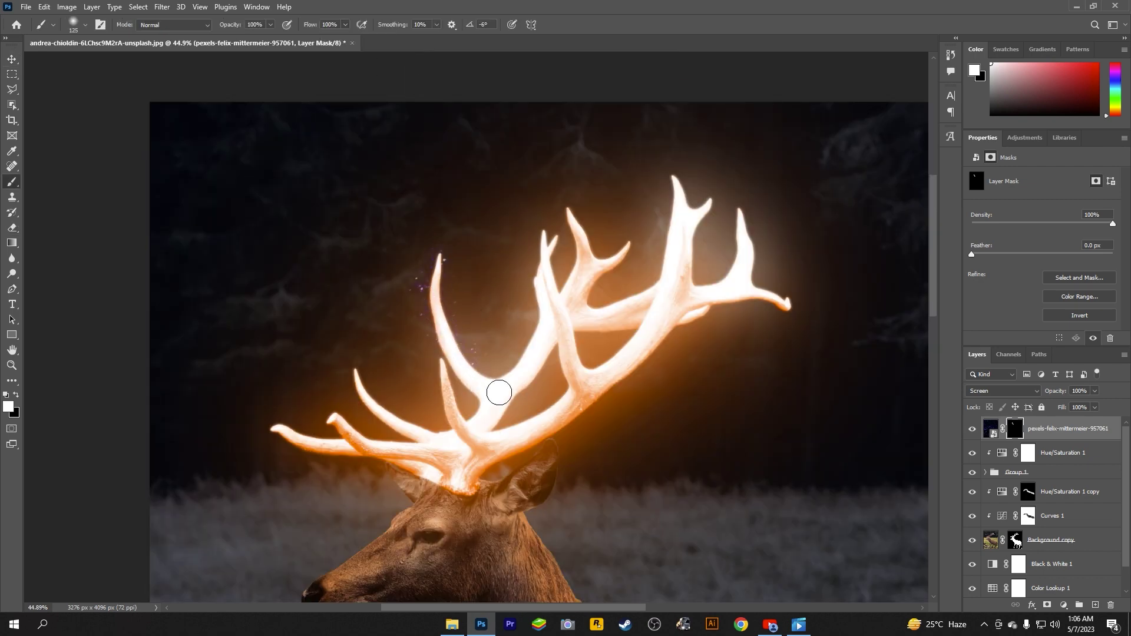
pyautogui.scroll(-3, 766, 270)
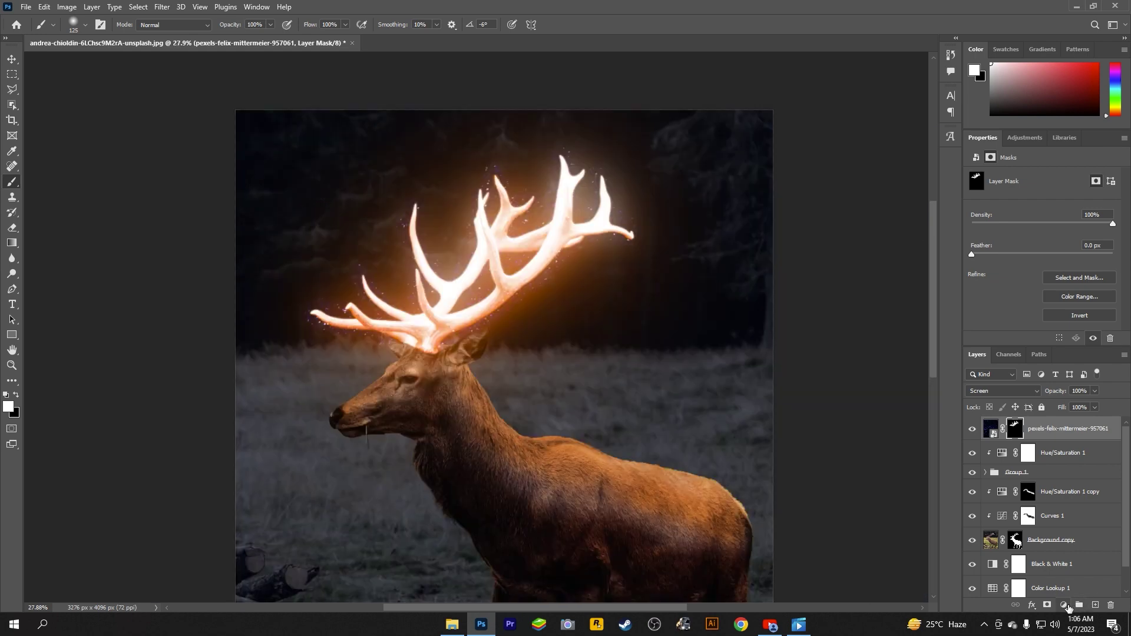
pyautogui.click(1063, 605)
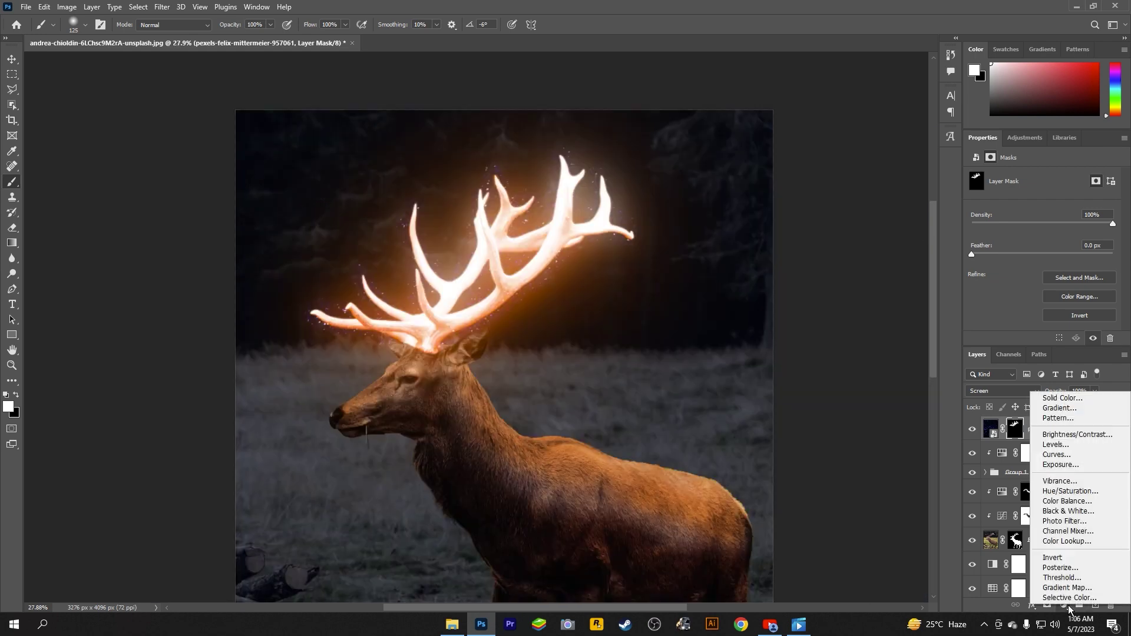
# - Add a Levels layer with midtones 0.37 and white point 159, plus a Color Lookup layer
pyautogui.click(1056, 444)
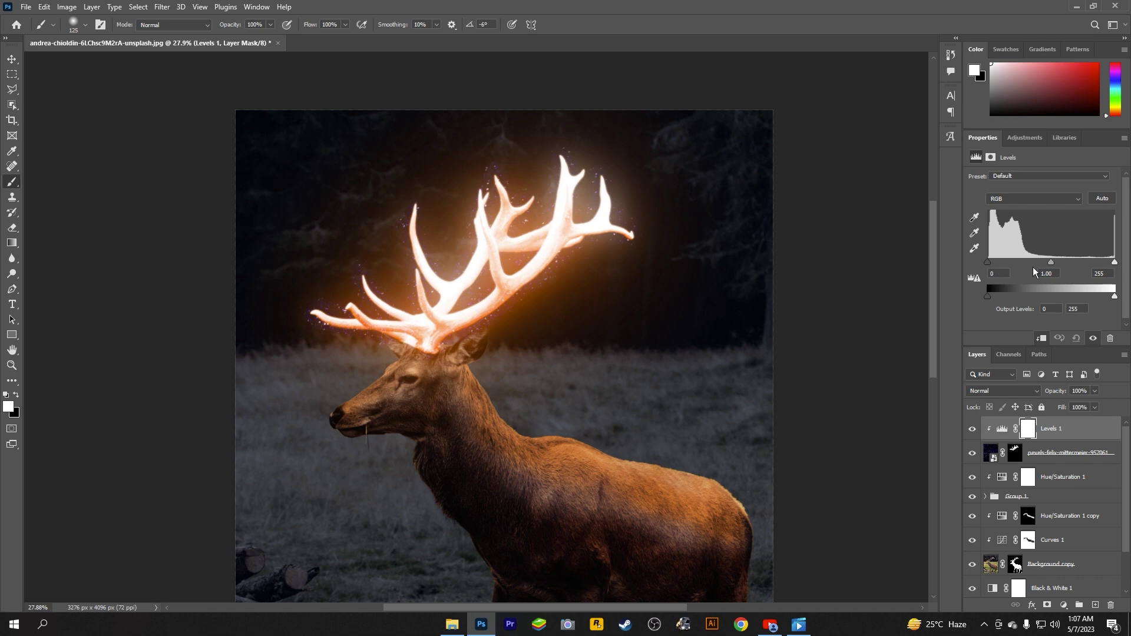
pyautogui.moveTo(1048, 263); pyautogui.dragTo(1031, 263)
pyautogui.moveTo(1117, 265); pyautogui.dragTo(1063, 265)
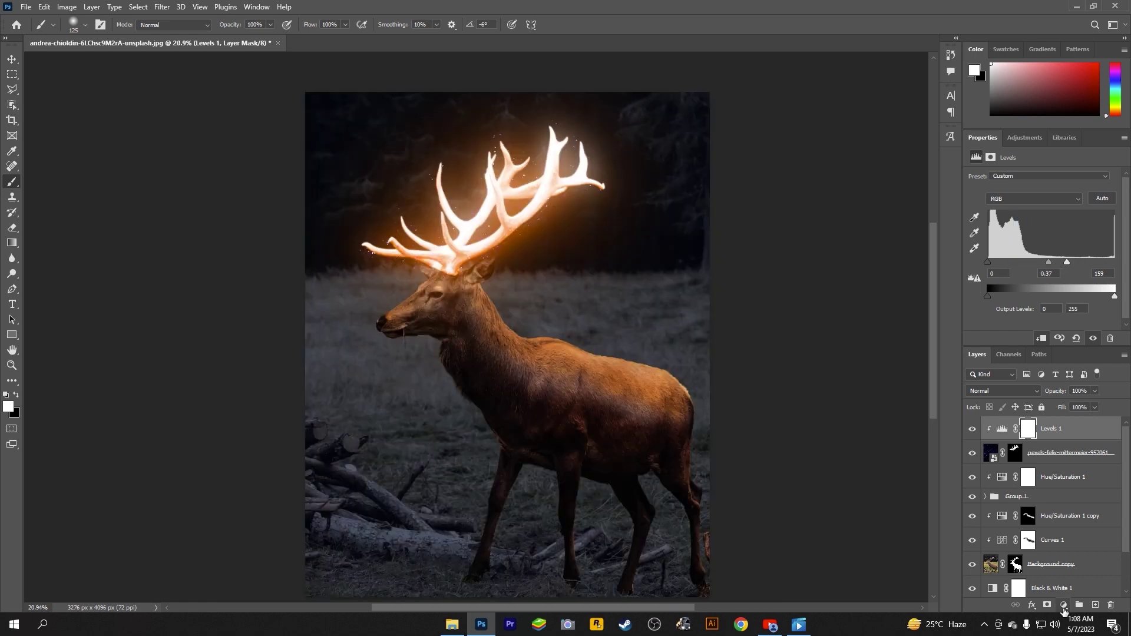
pyautogui.click(1063, 605)
pyautogui.click(1054, 546)
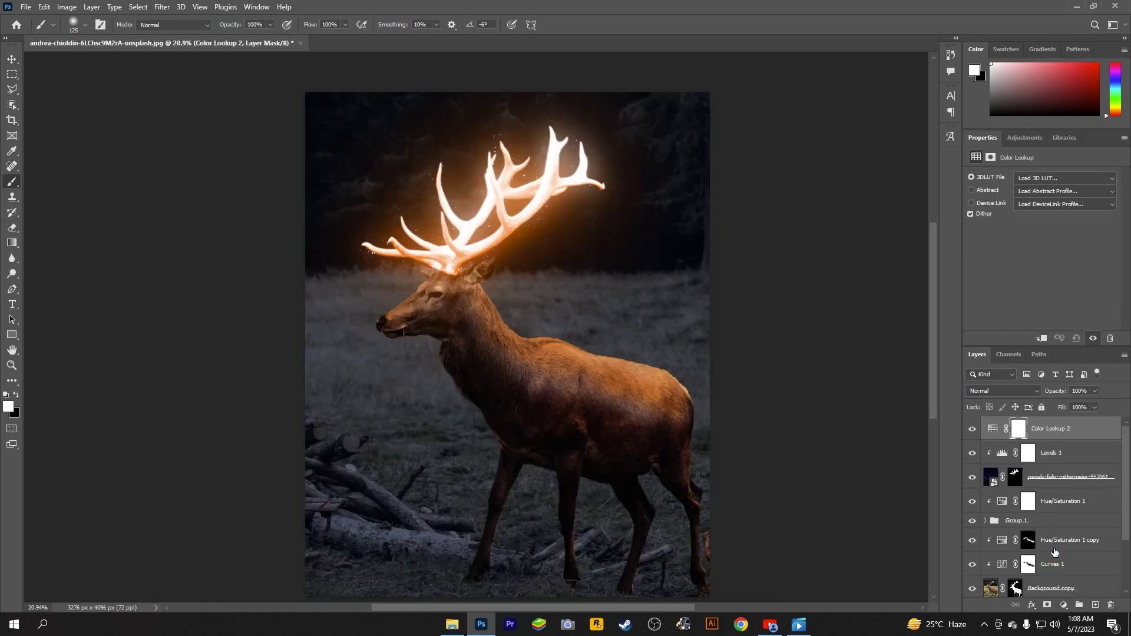
# - Try DropBlues, FallColors and Kodak LUTs, then settle on Fuji F125 Kodak 2393 and check the export options
pyautogui.click(1064, 178)
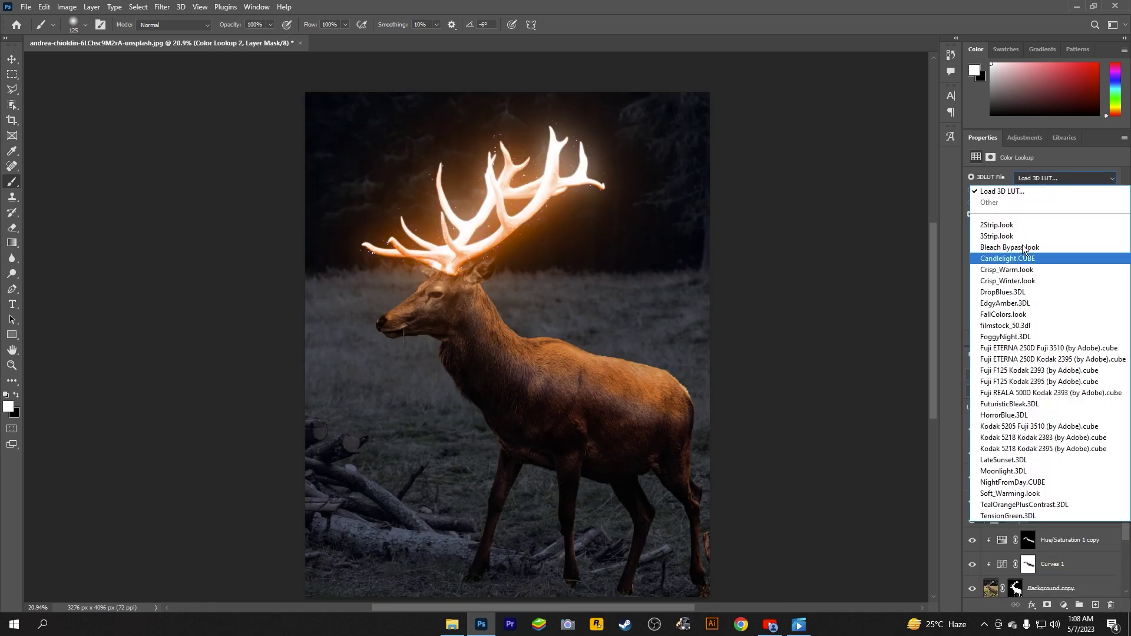
pyautogui.click(1005, 289)
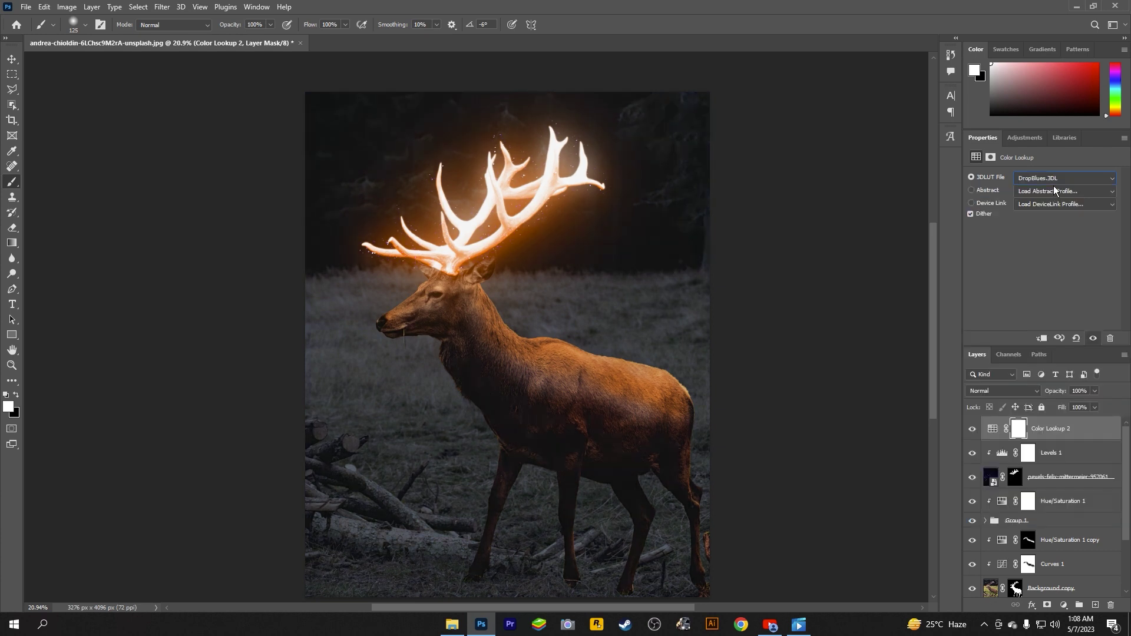
pyautogui.click(1047, 178)
pyautogui.click(1026, 291)
pyautogui.press('Down')
pyautogui.press('Down')
pyautogui.press('Down')
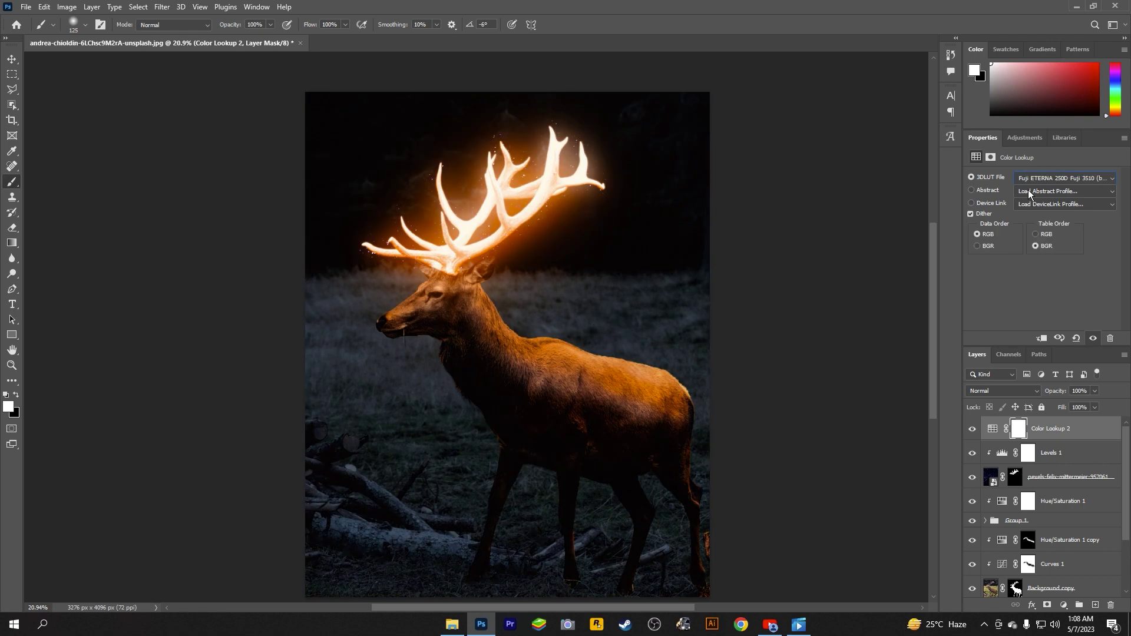
pyautogui.click(1038, 180)
pyautogui.click(1032, 446)
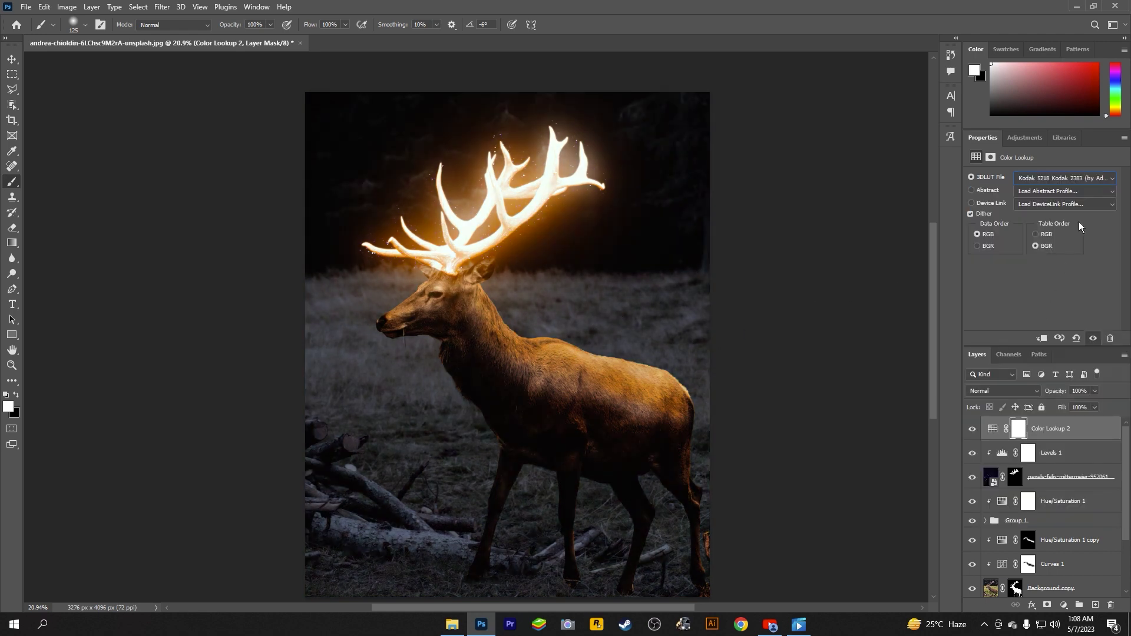
pyautogui.click(1064, 178)
pyautogui.click(1031, 369)
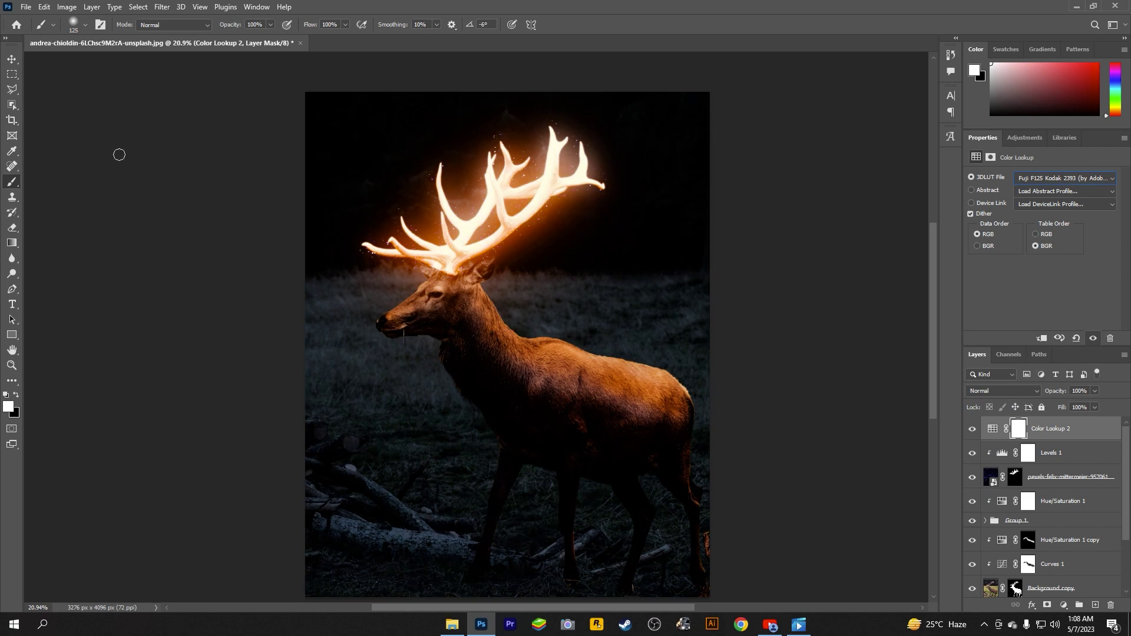
pyautogui.click(26, 7)
pyautogui.click(436, 316)
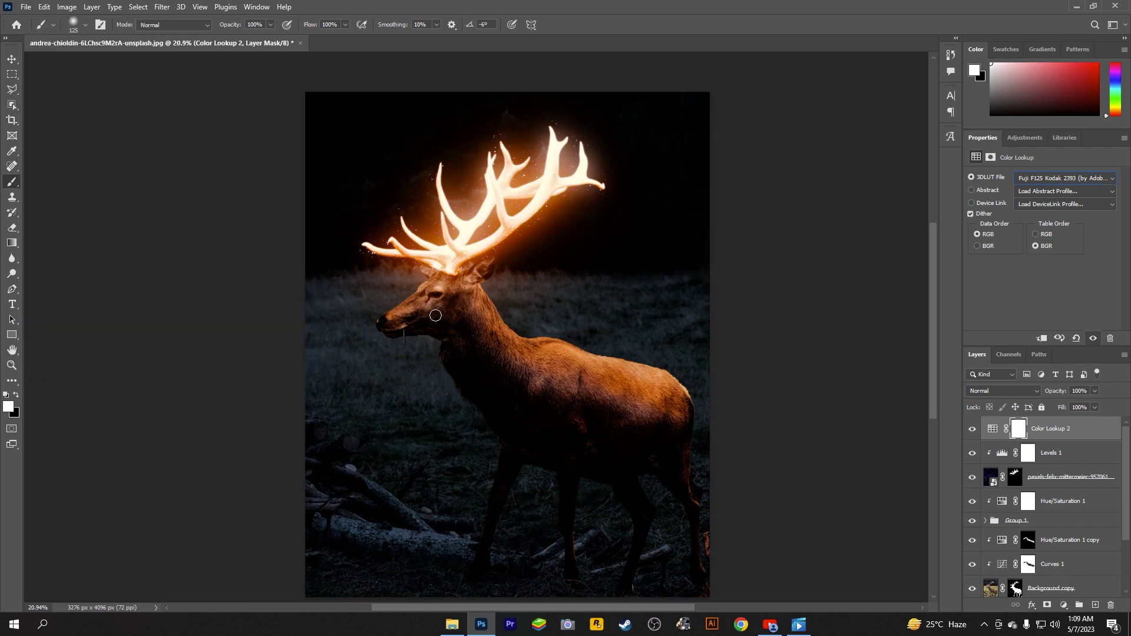